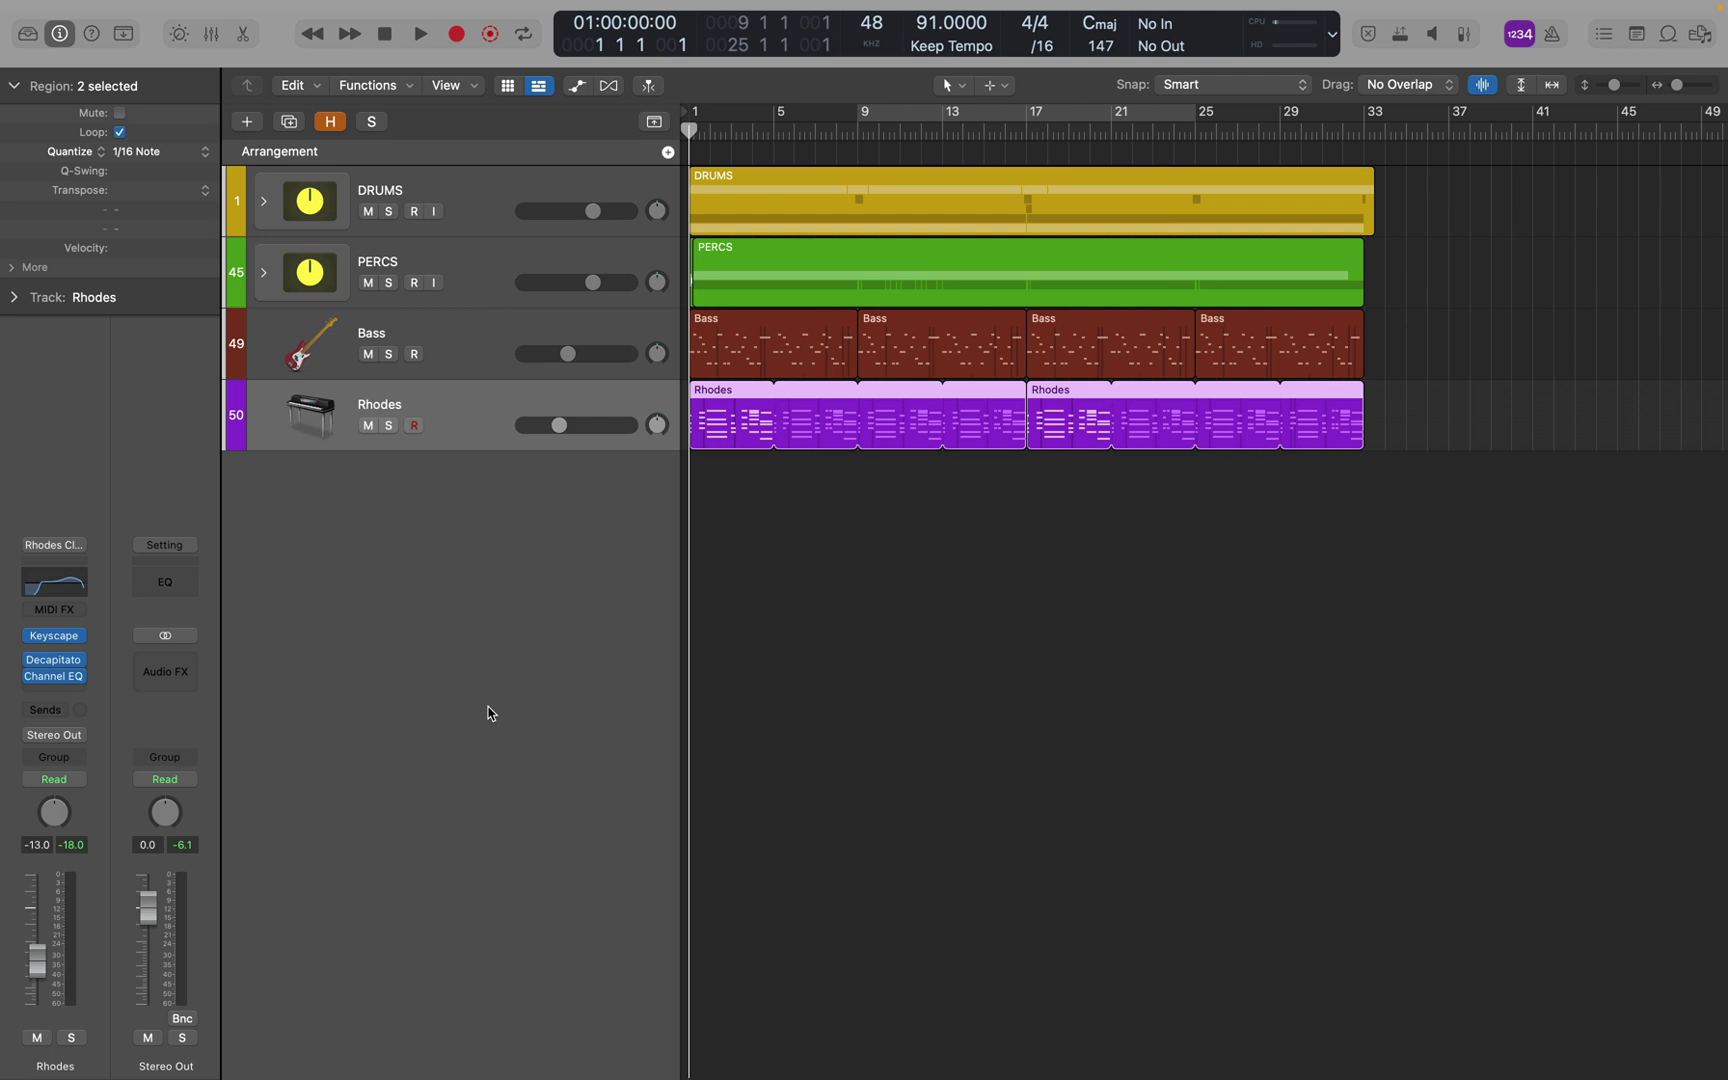
Play through the four-track arrangement, then start recording a guitar take on Acoustic LD
key("space")
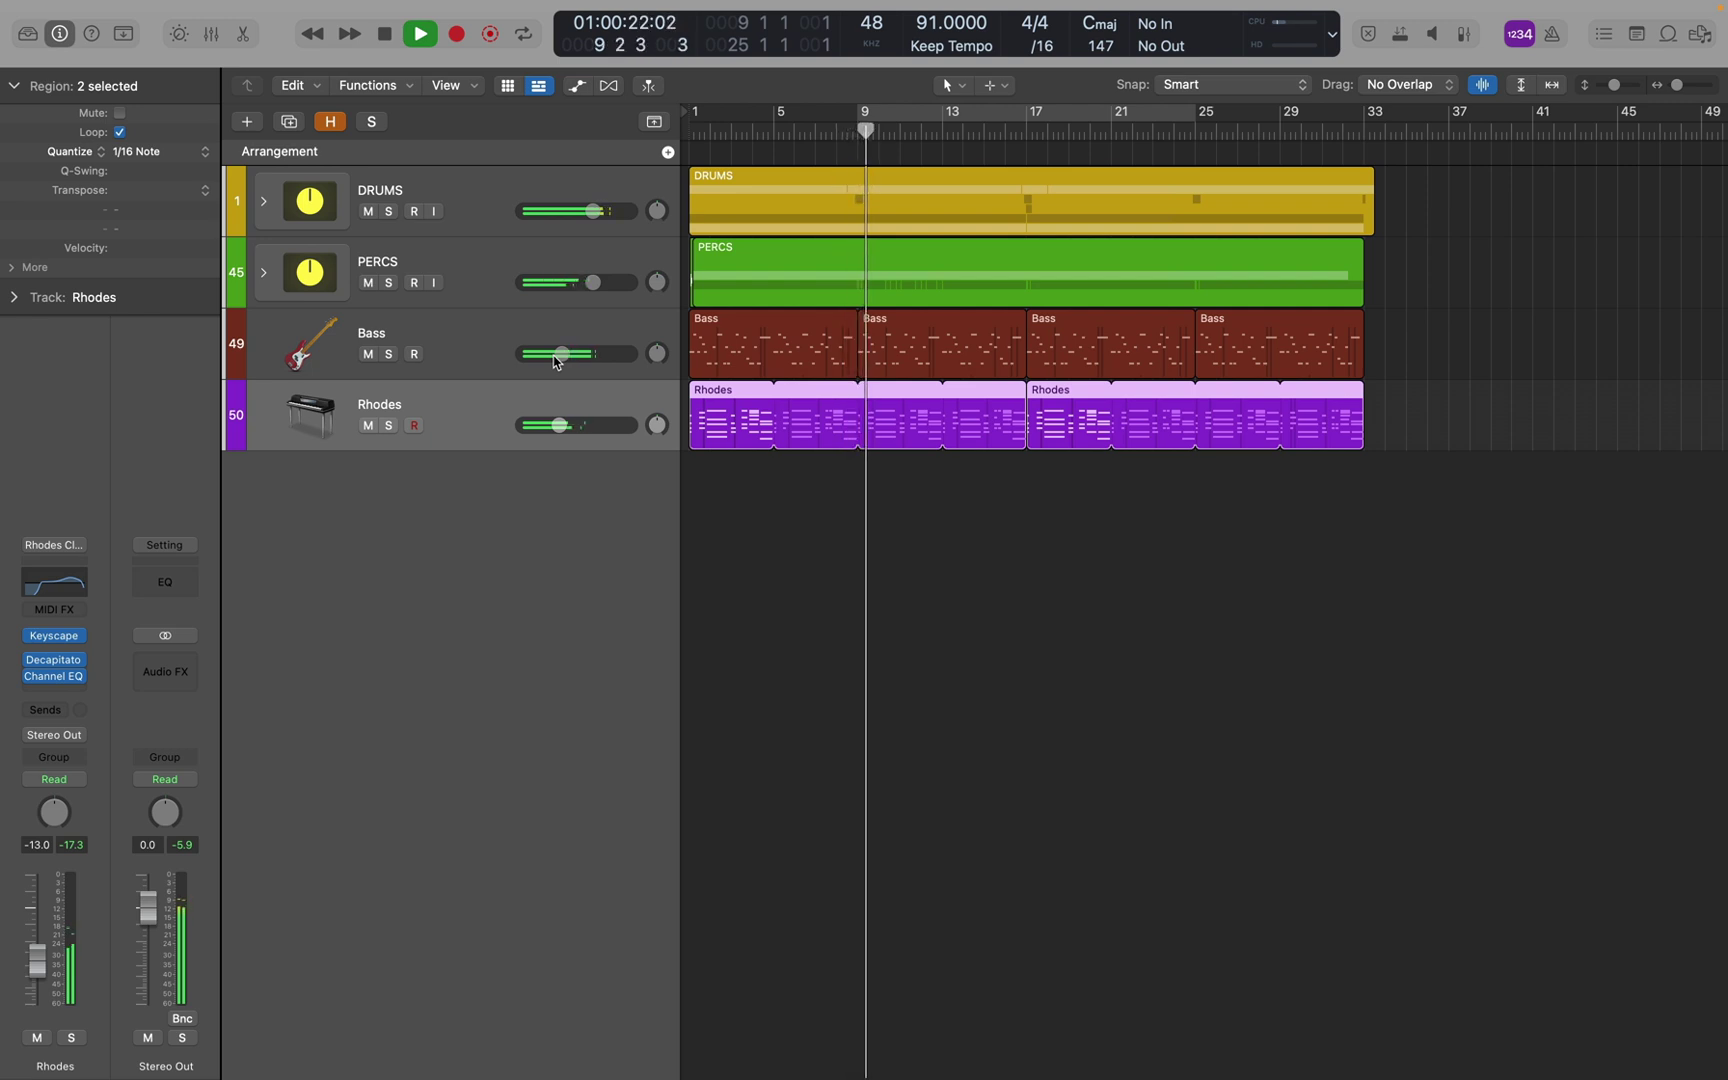
key("space")
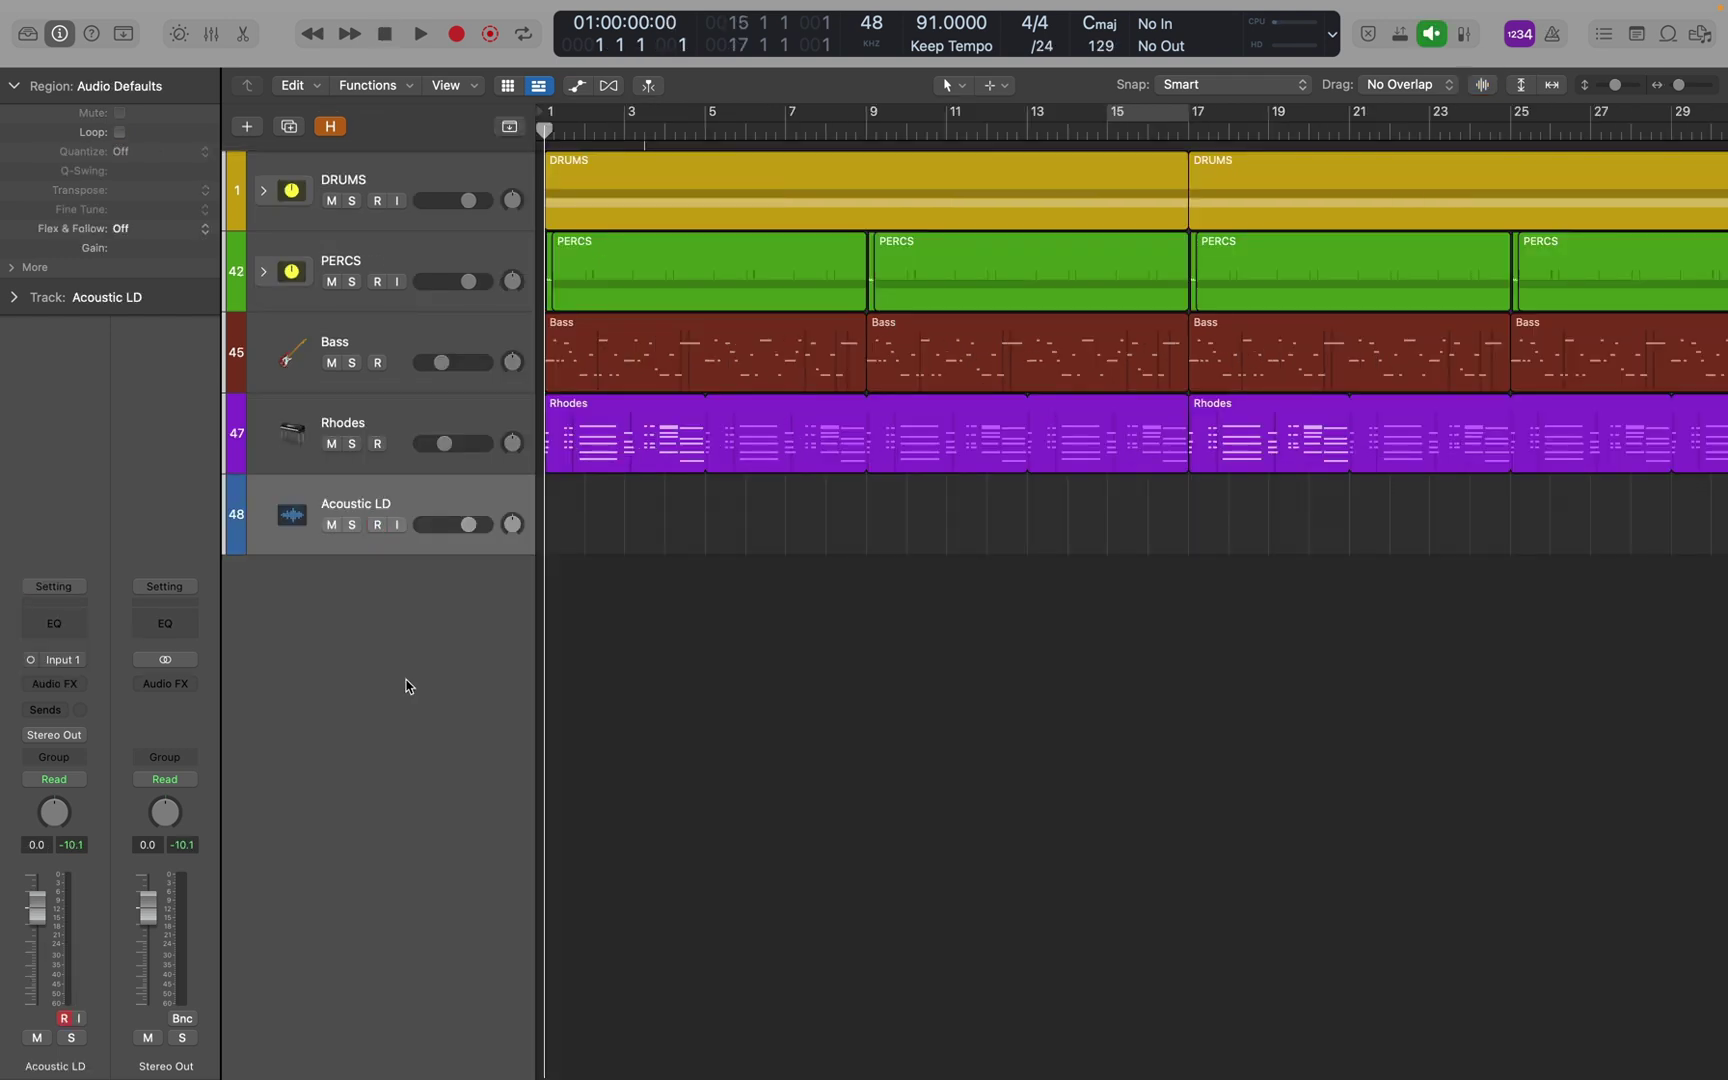
key("r")
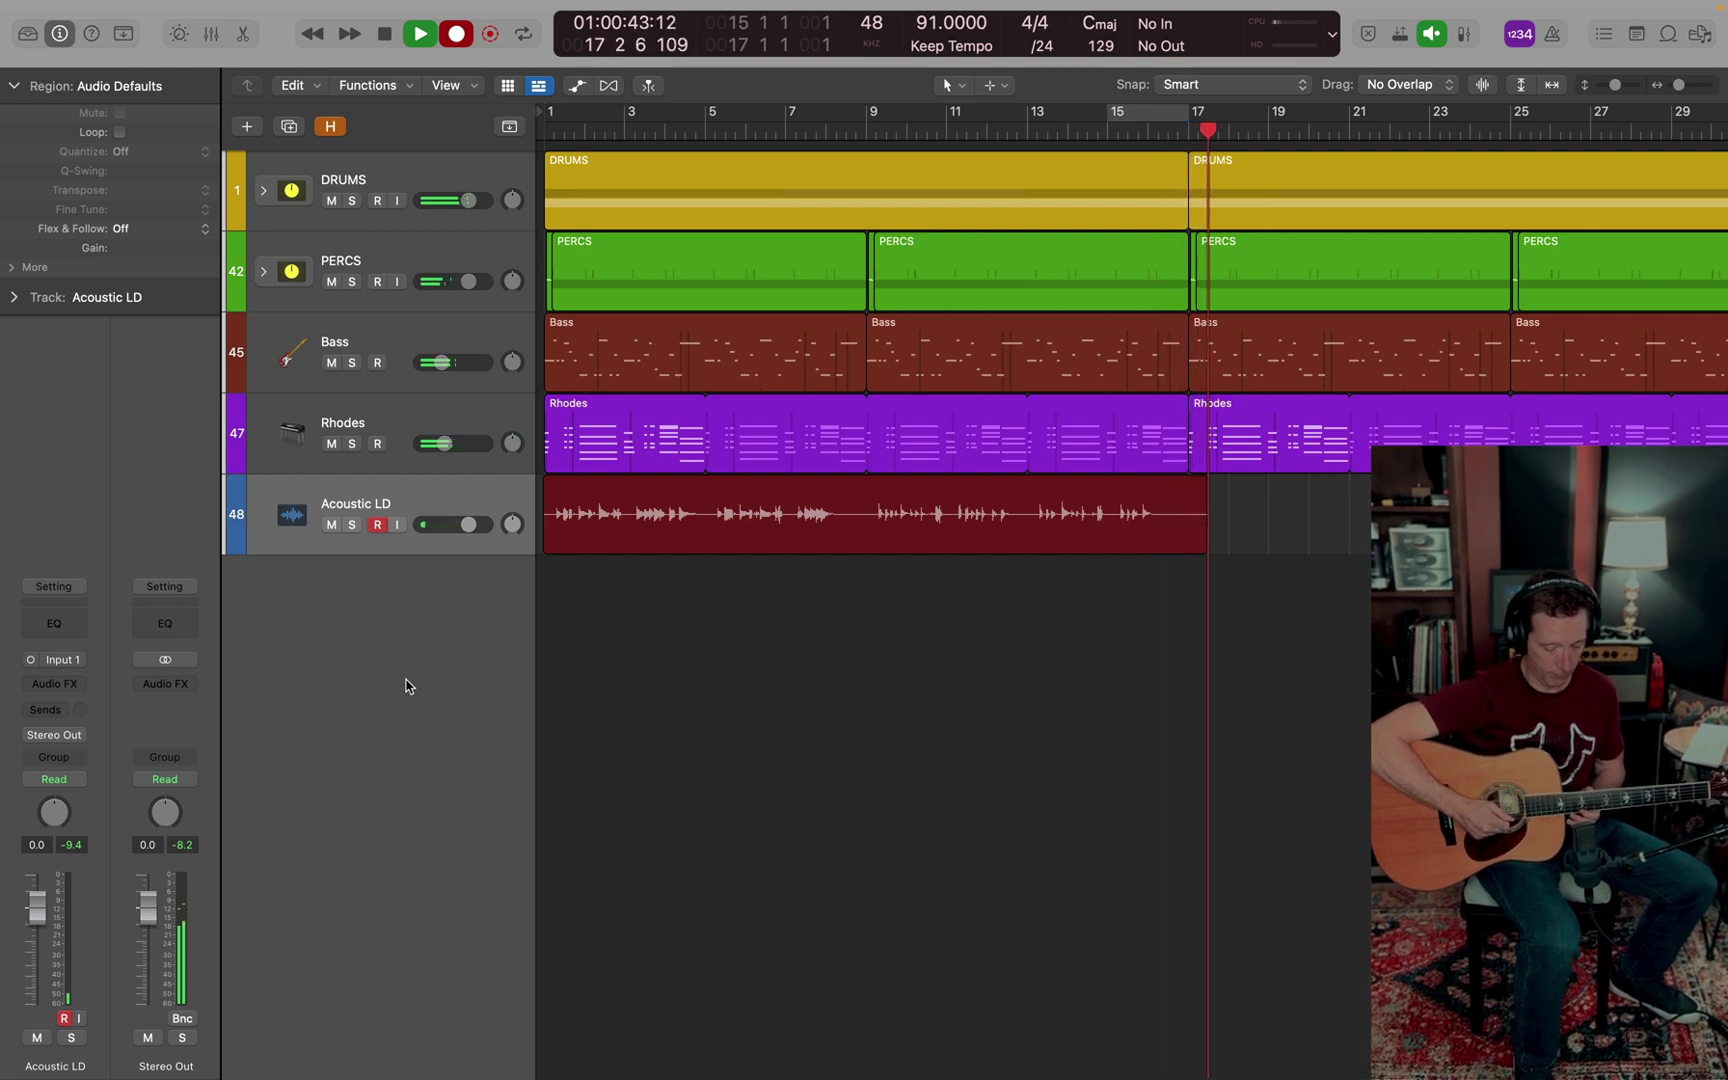
End the guitar take and play the Acoustic LD lead with the arrangement over bars 9–25
key("space")
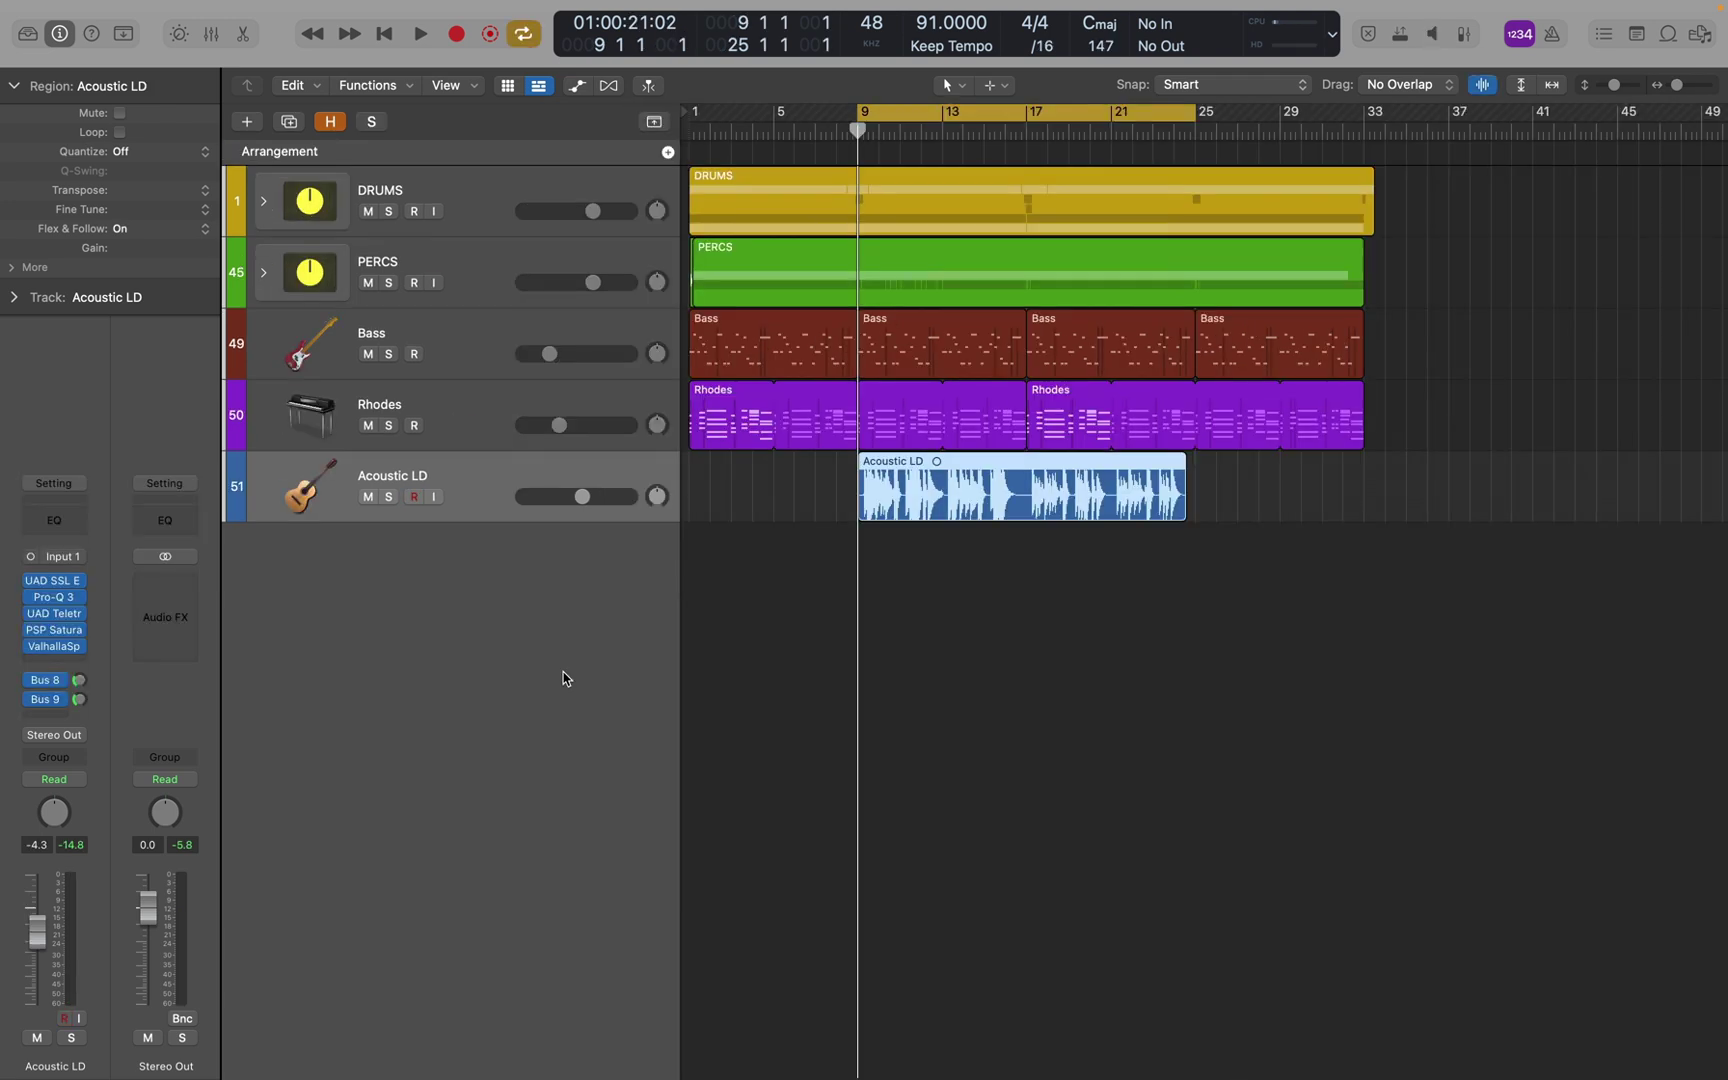
key("space")
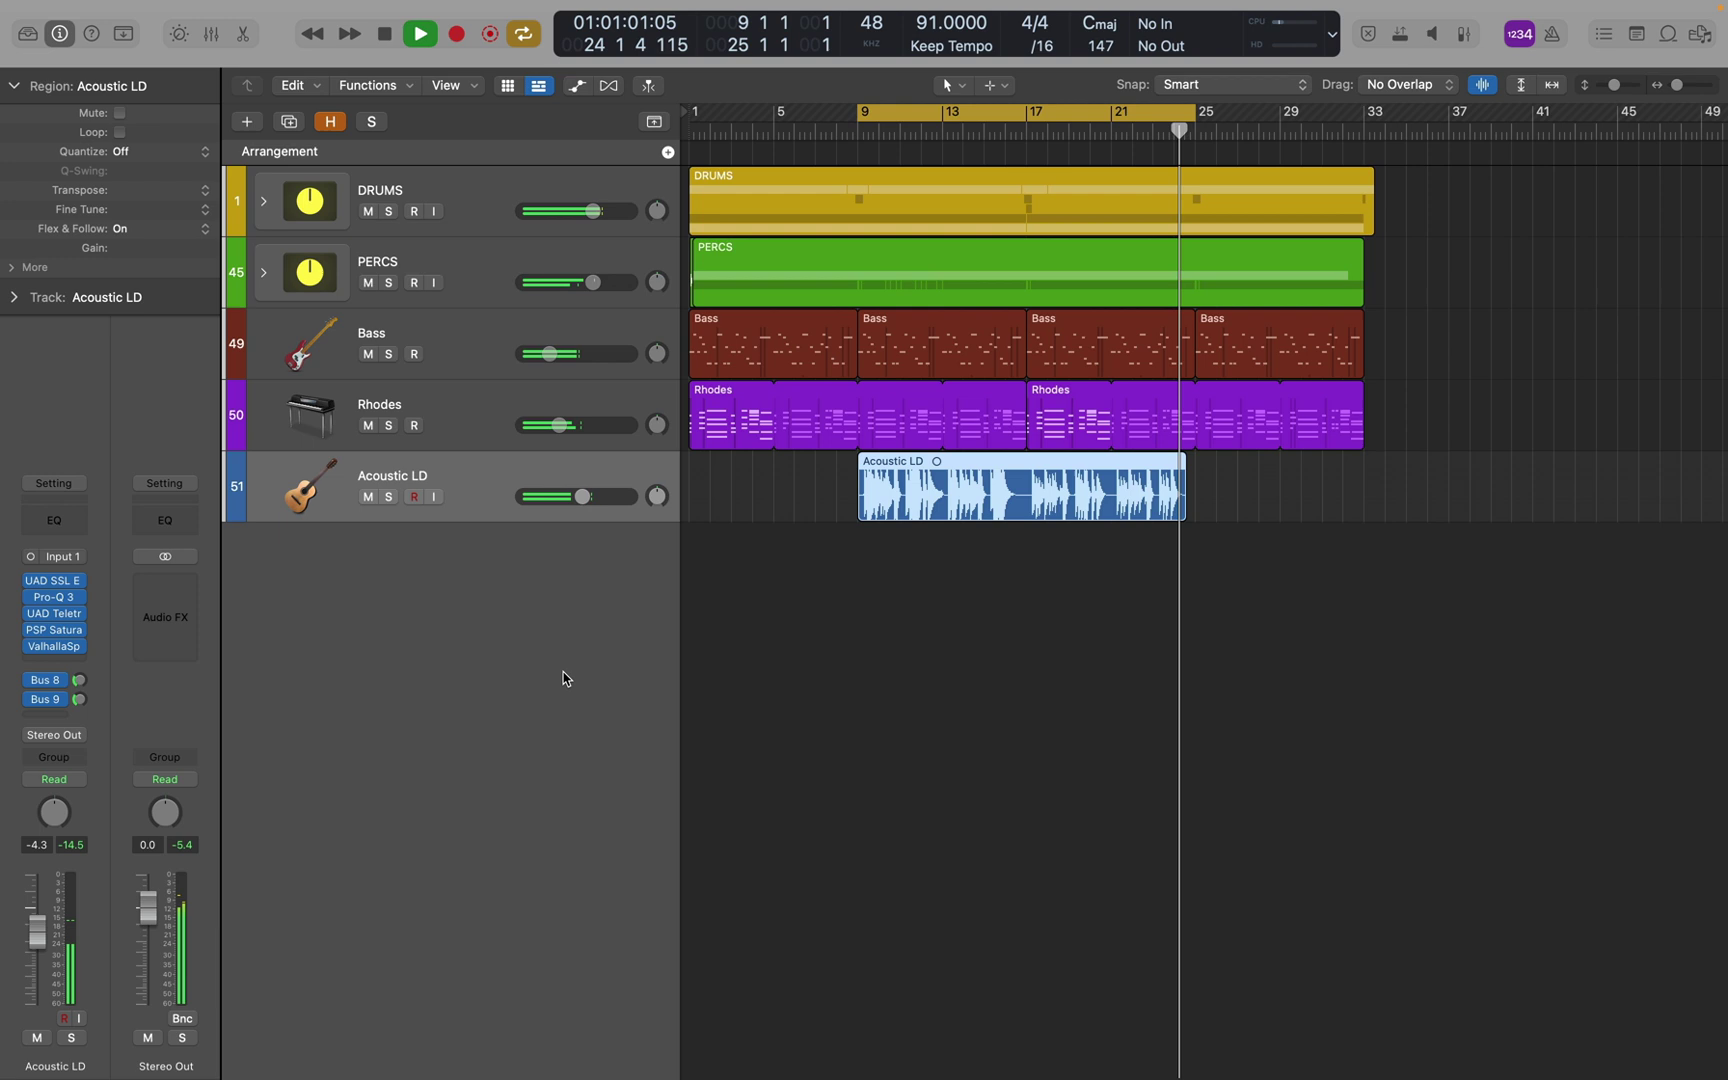
key("space")
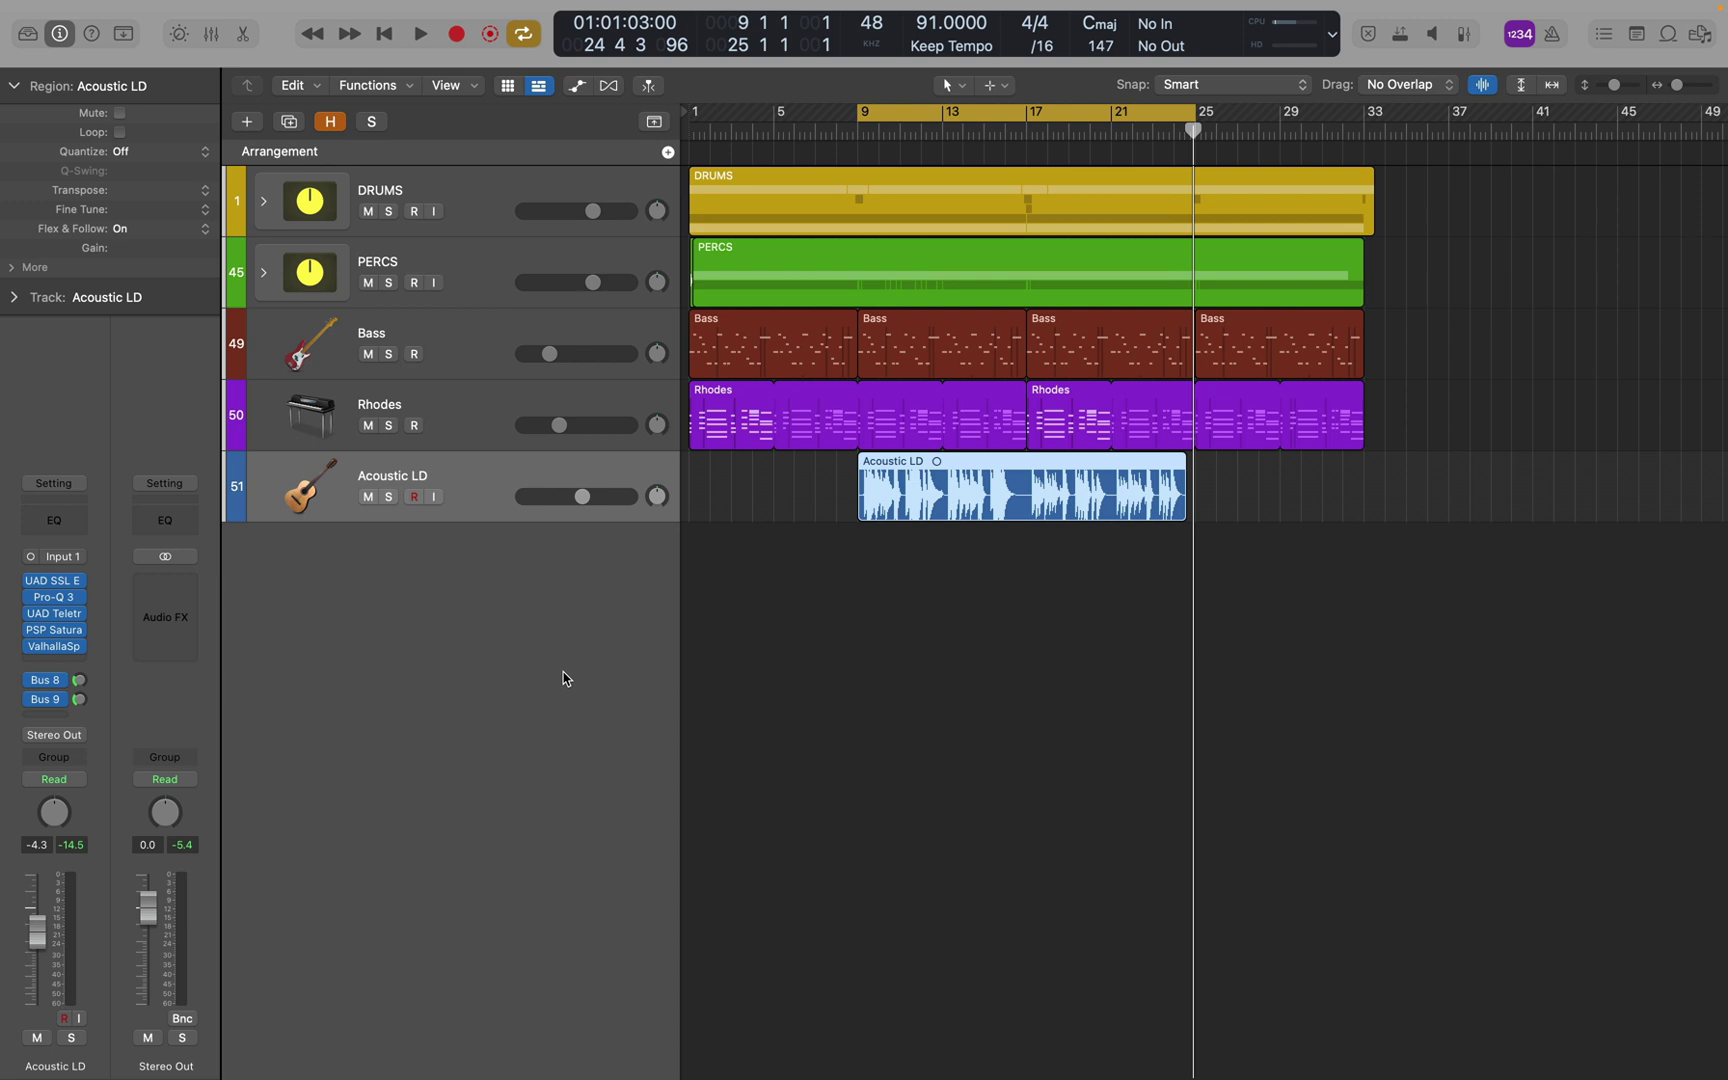
Return to bar 9, enable Flex on Acoustic LD and set its mode to Flex Pitch
key("space")
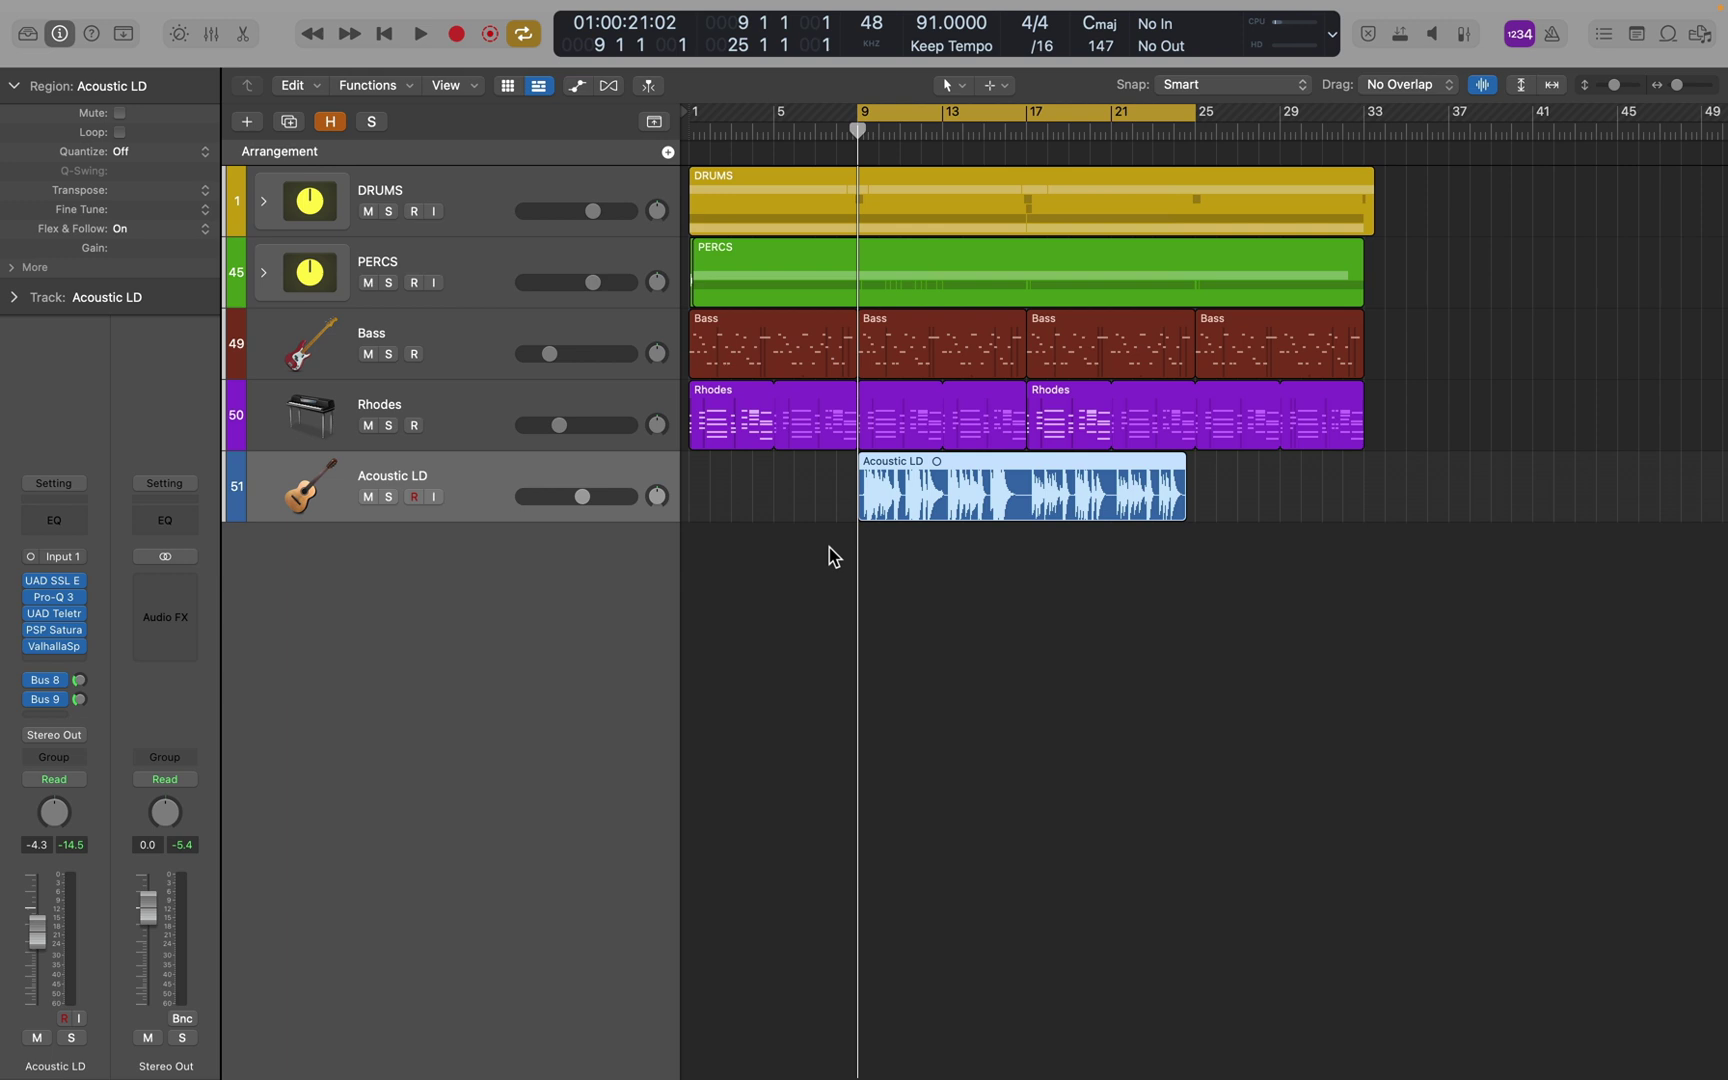
key("super+f")
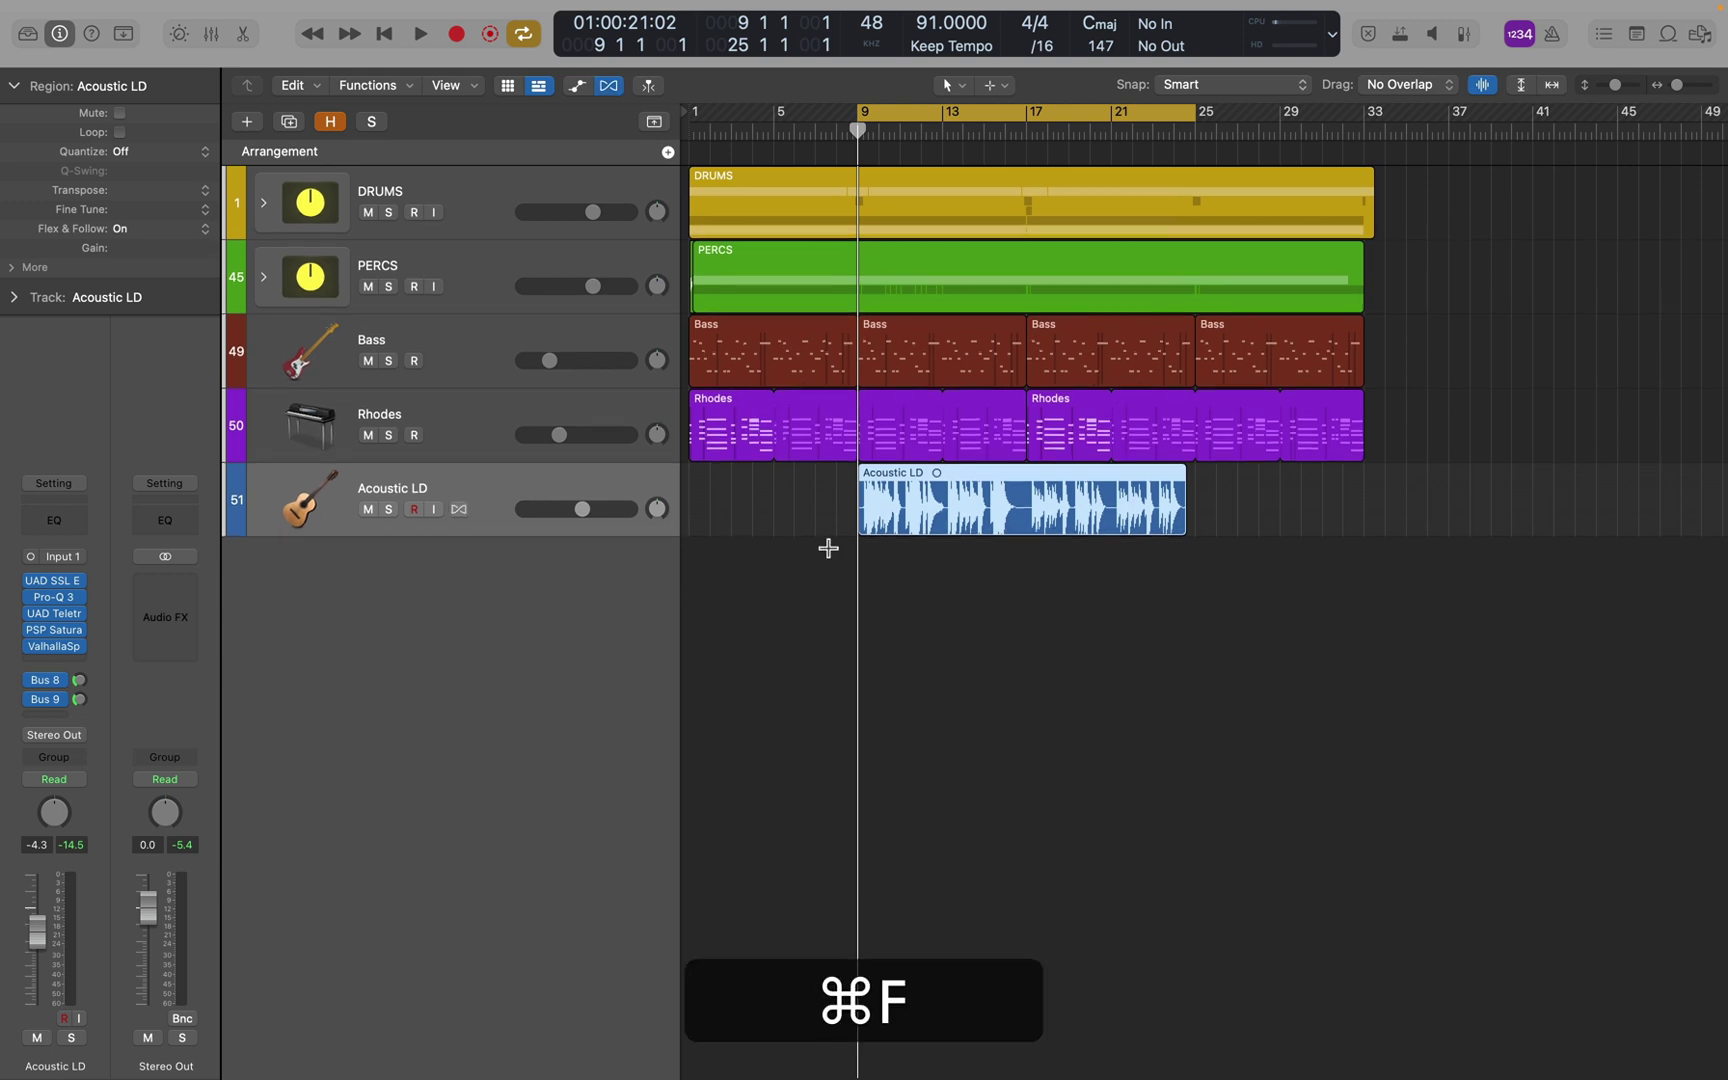
left_click(459, 510)
left_click(487, 542)
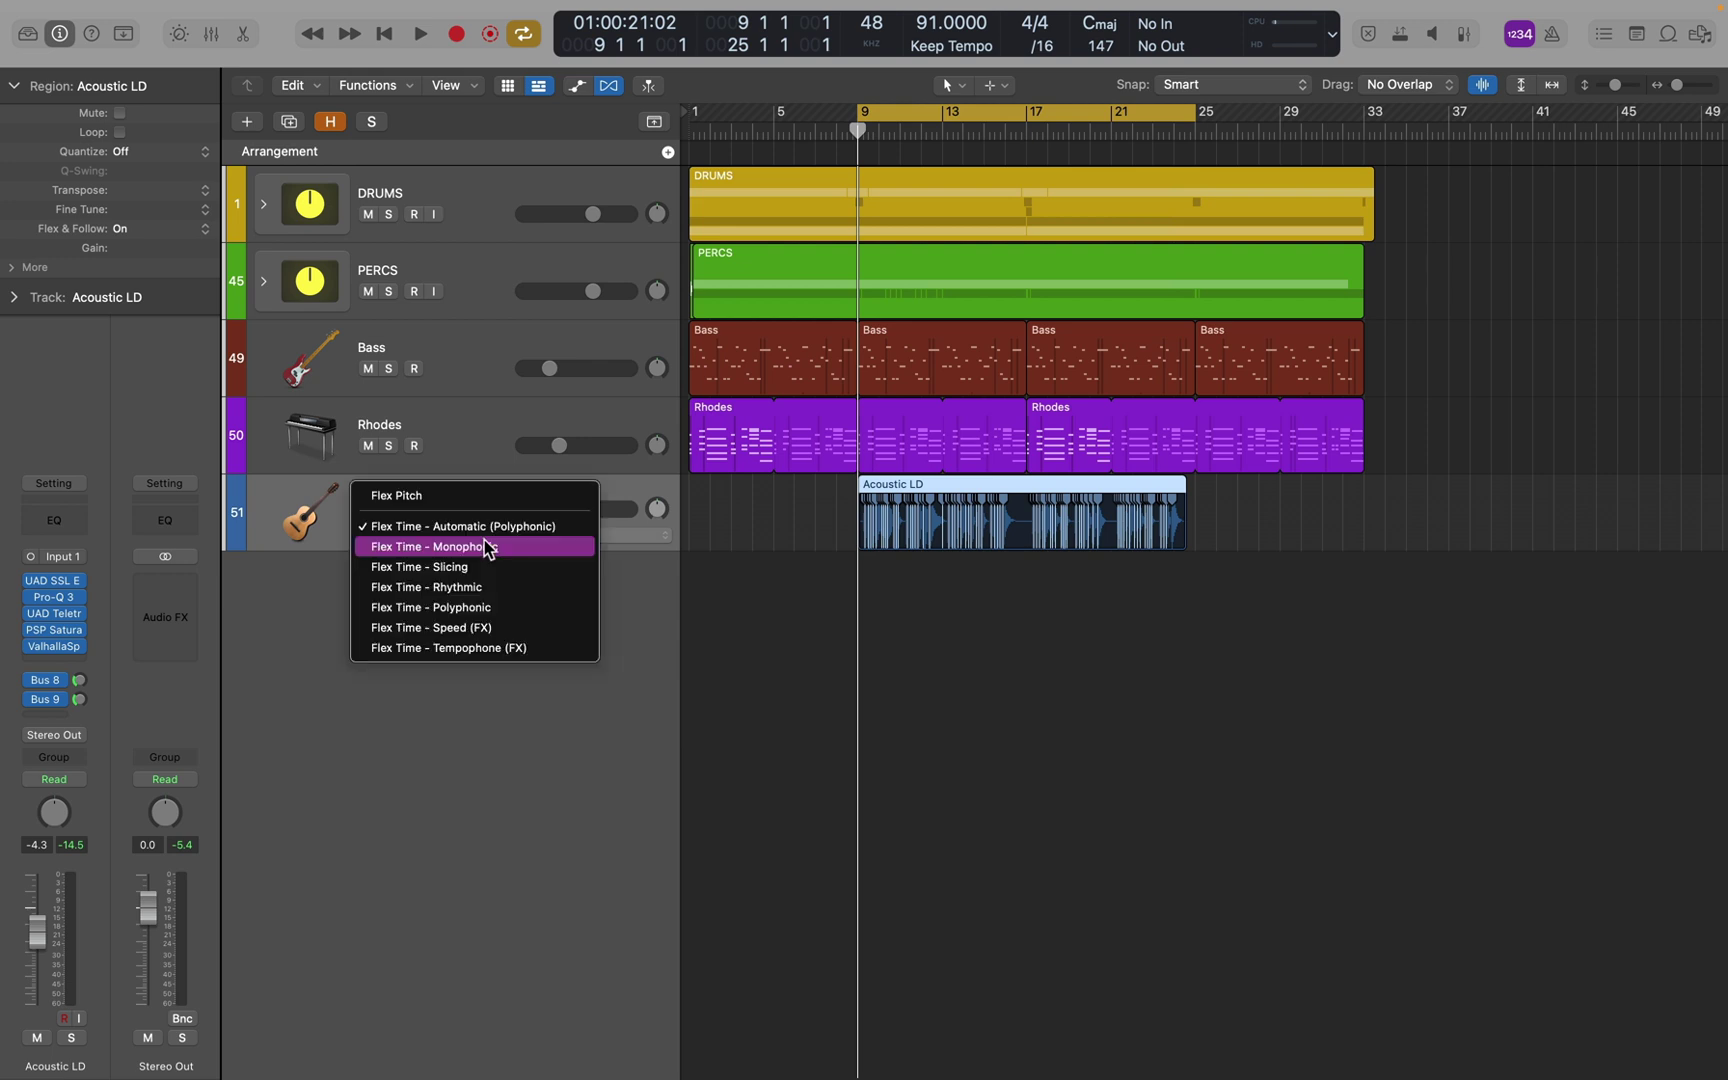
left_click(480, 496)
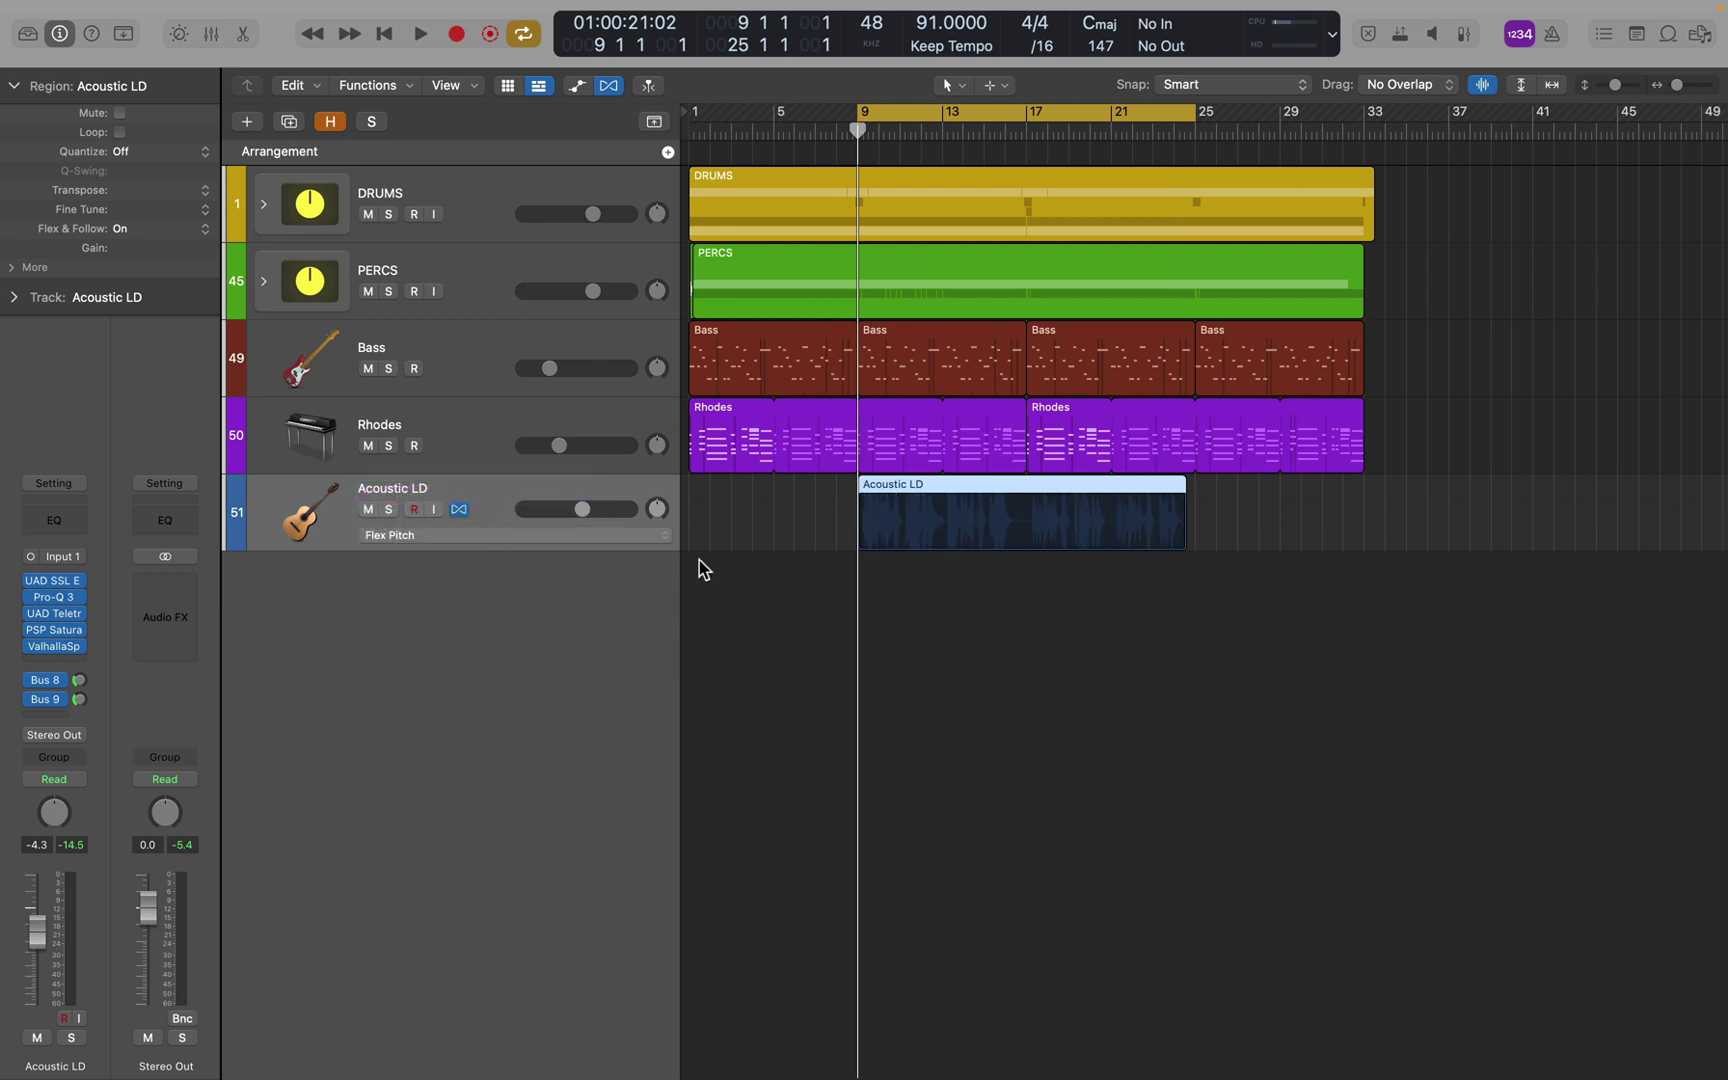
Convert the Acoustic LD region's Flex Pitch data into a new Classic Electric Piano MIDI track
double_click(966, 495)
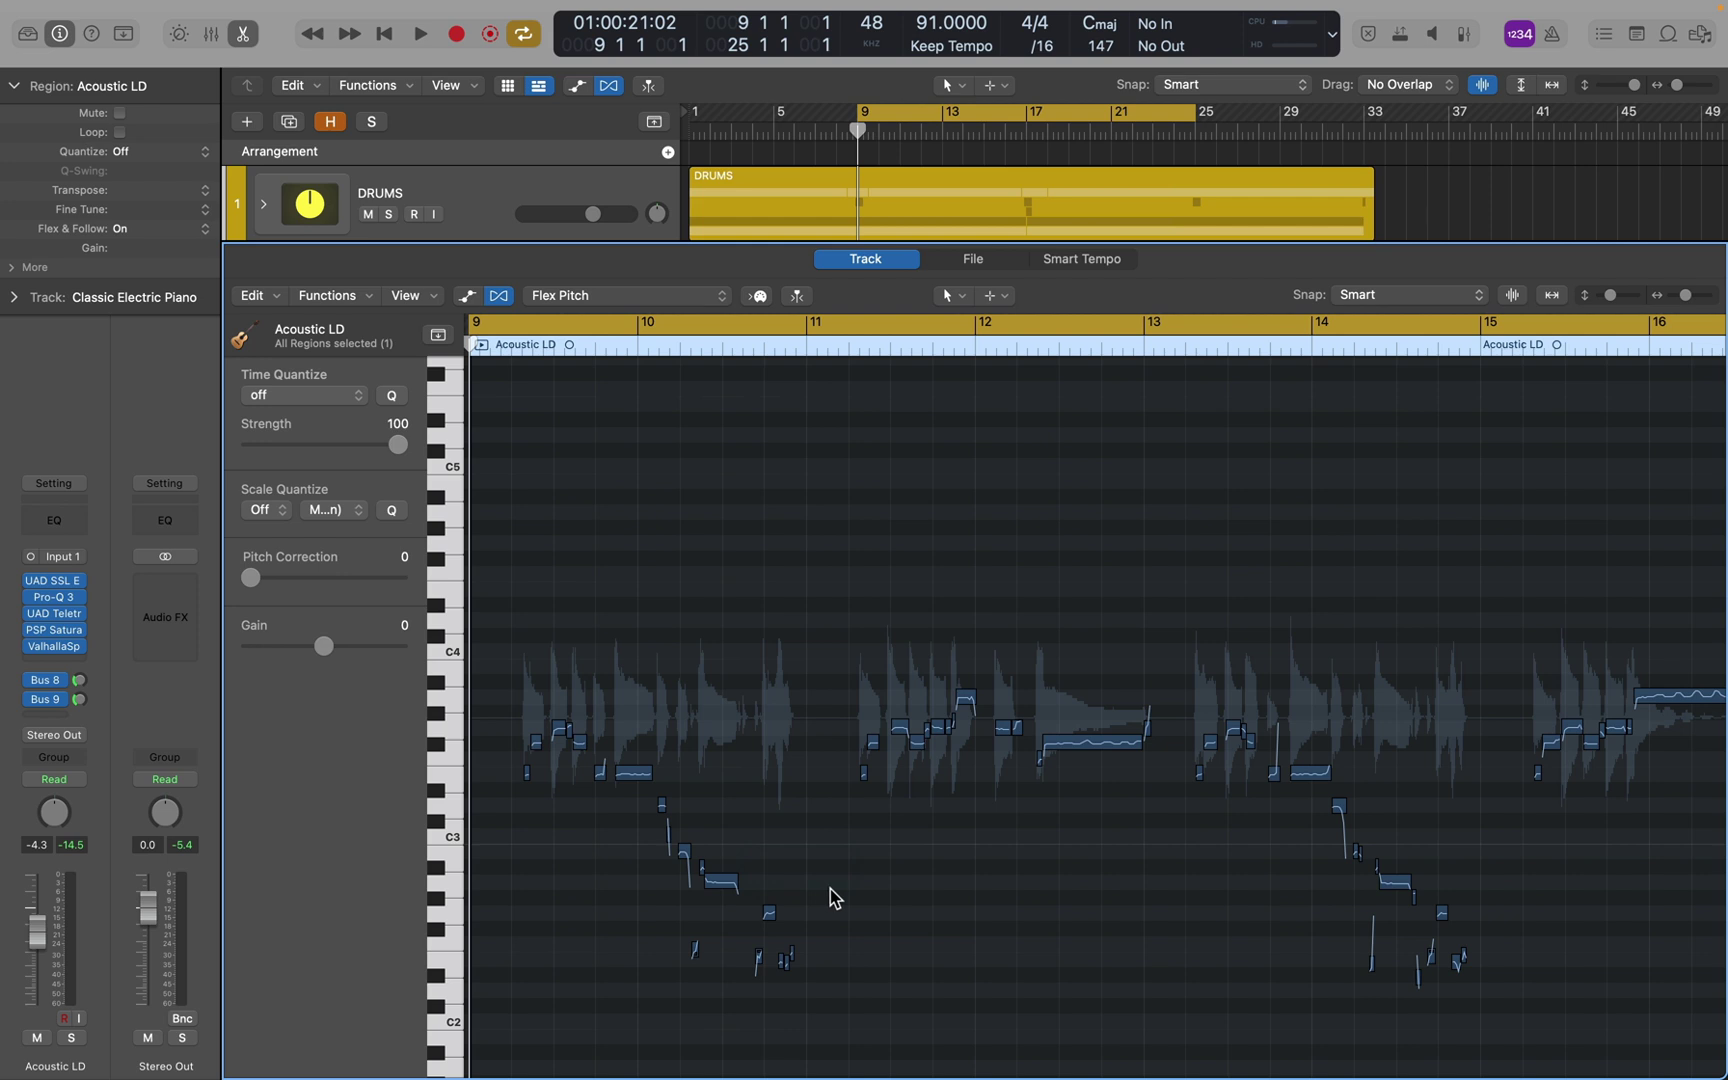
left_click(255, 295)
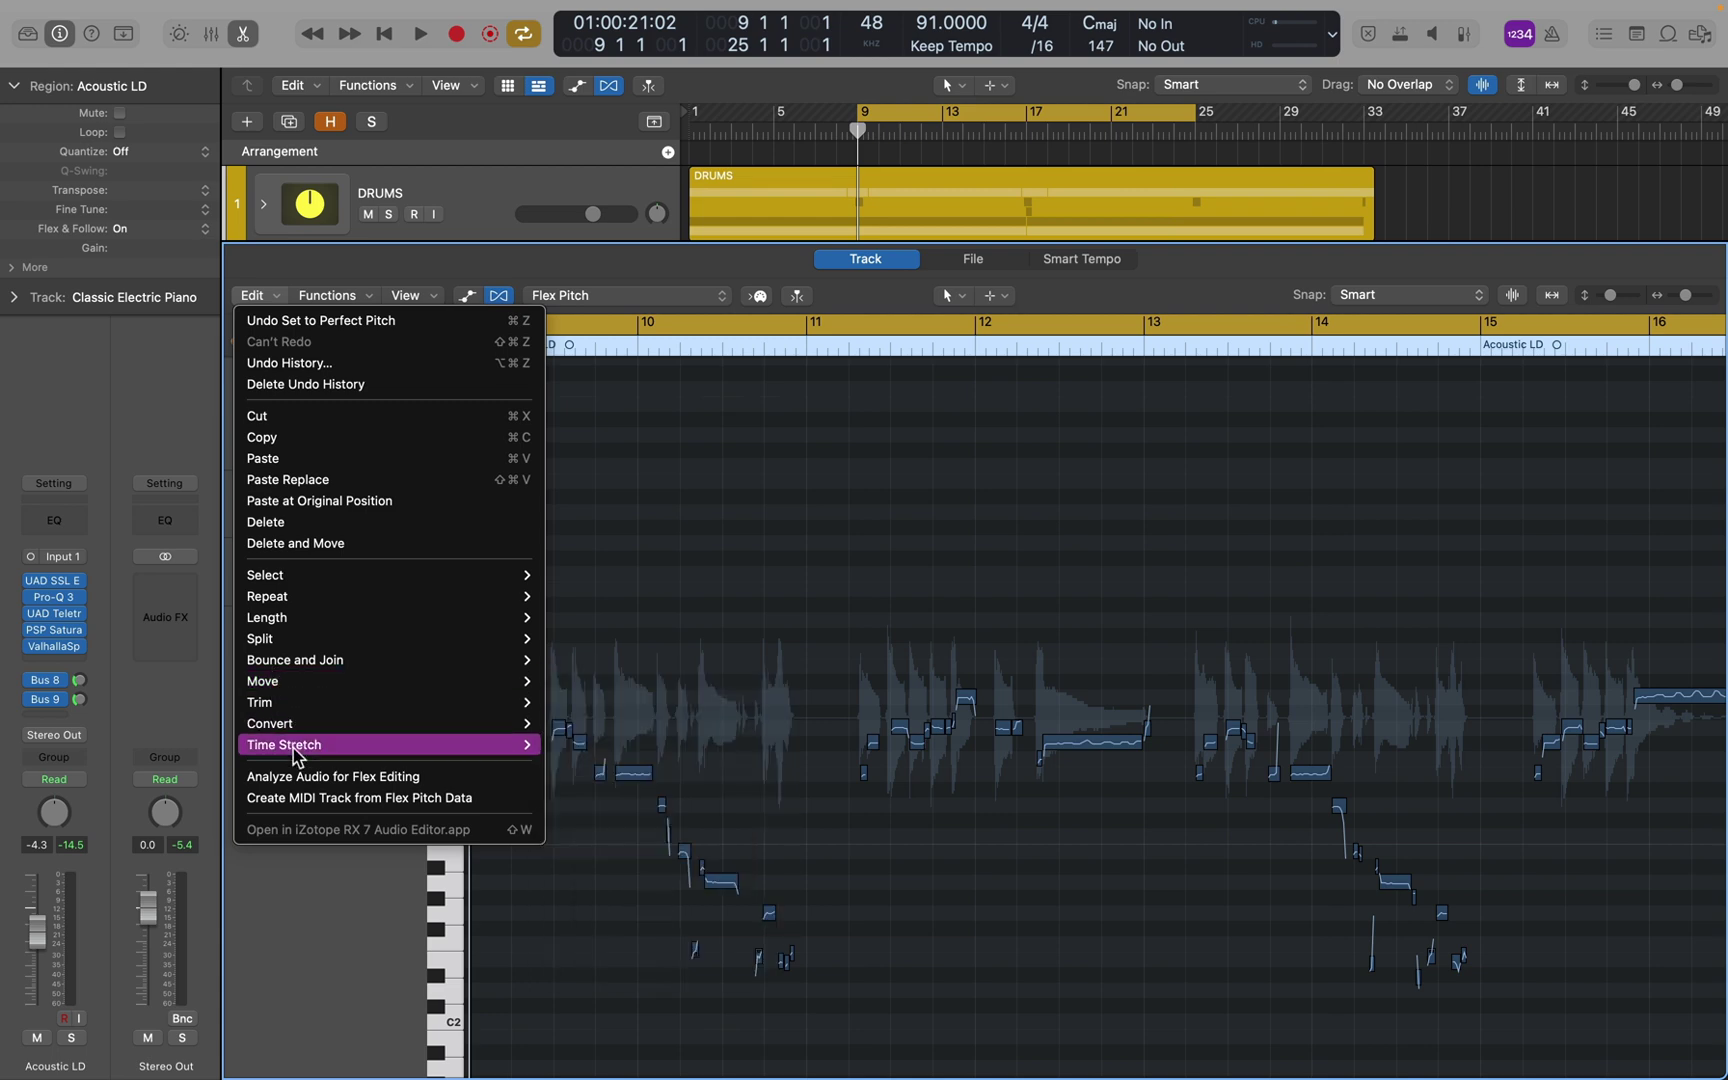
left_click(333, 798)
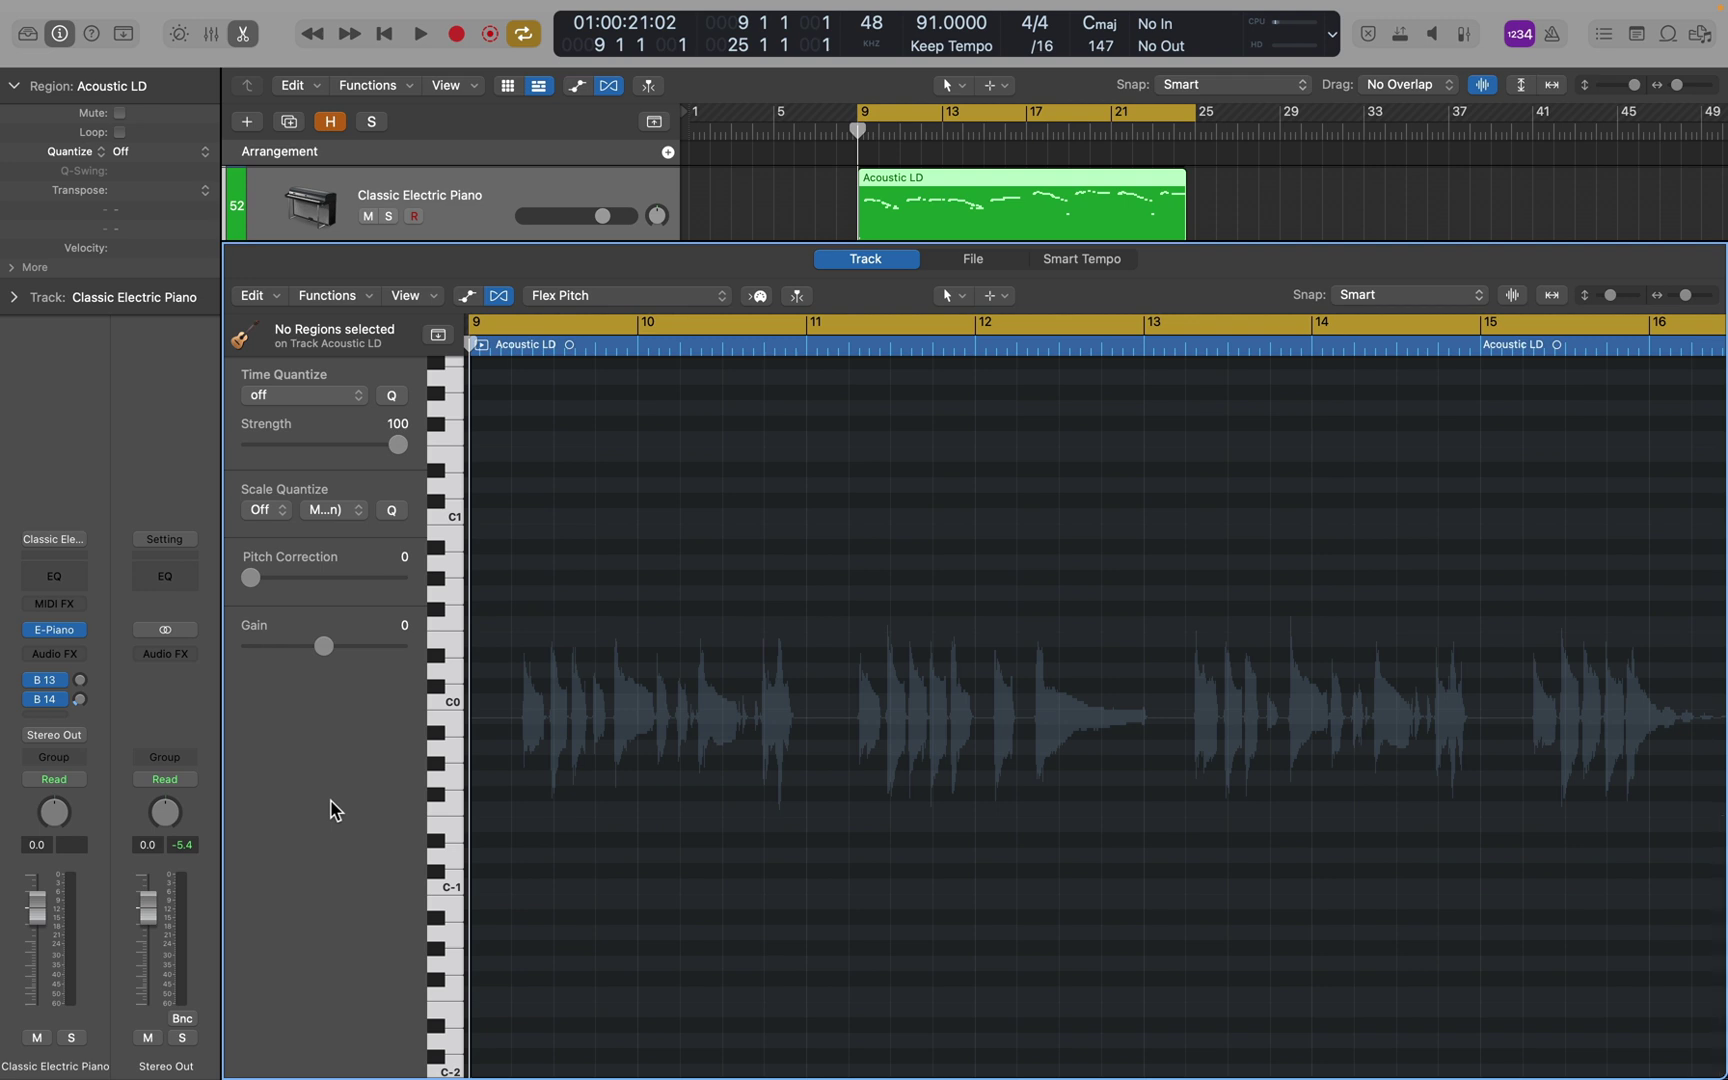
key("e")
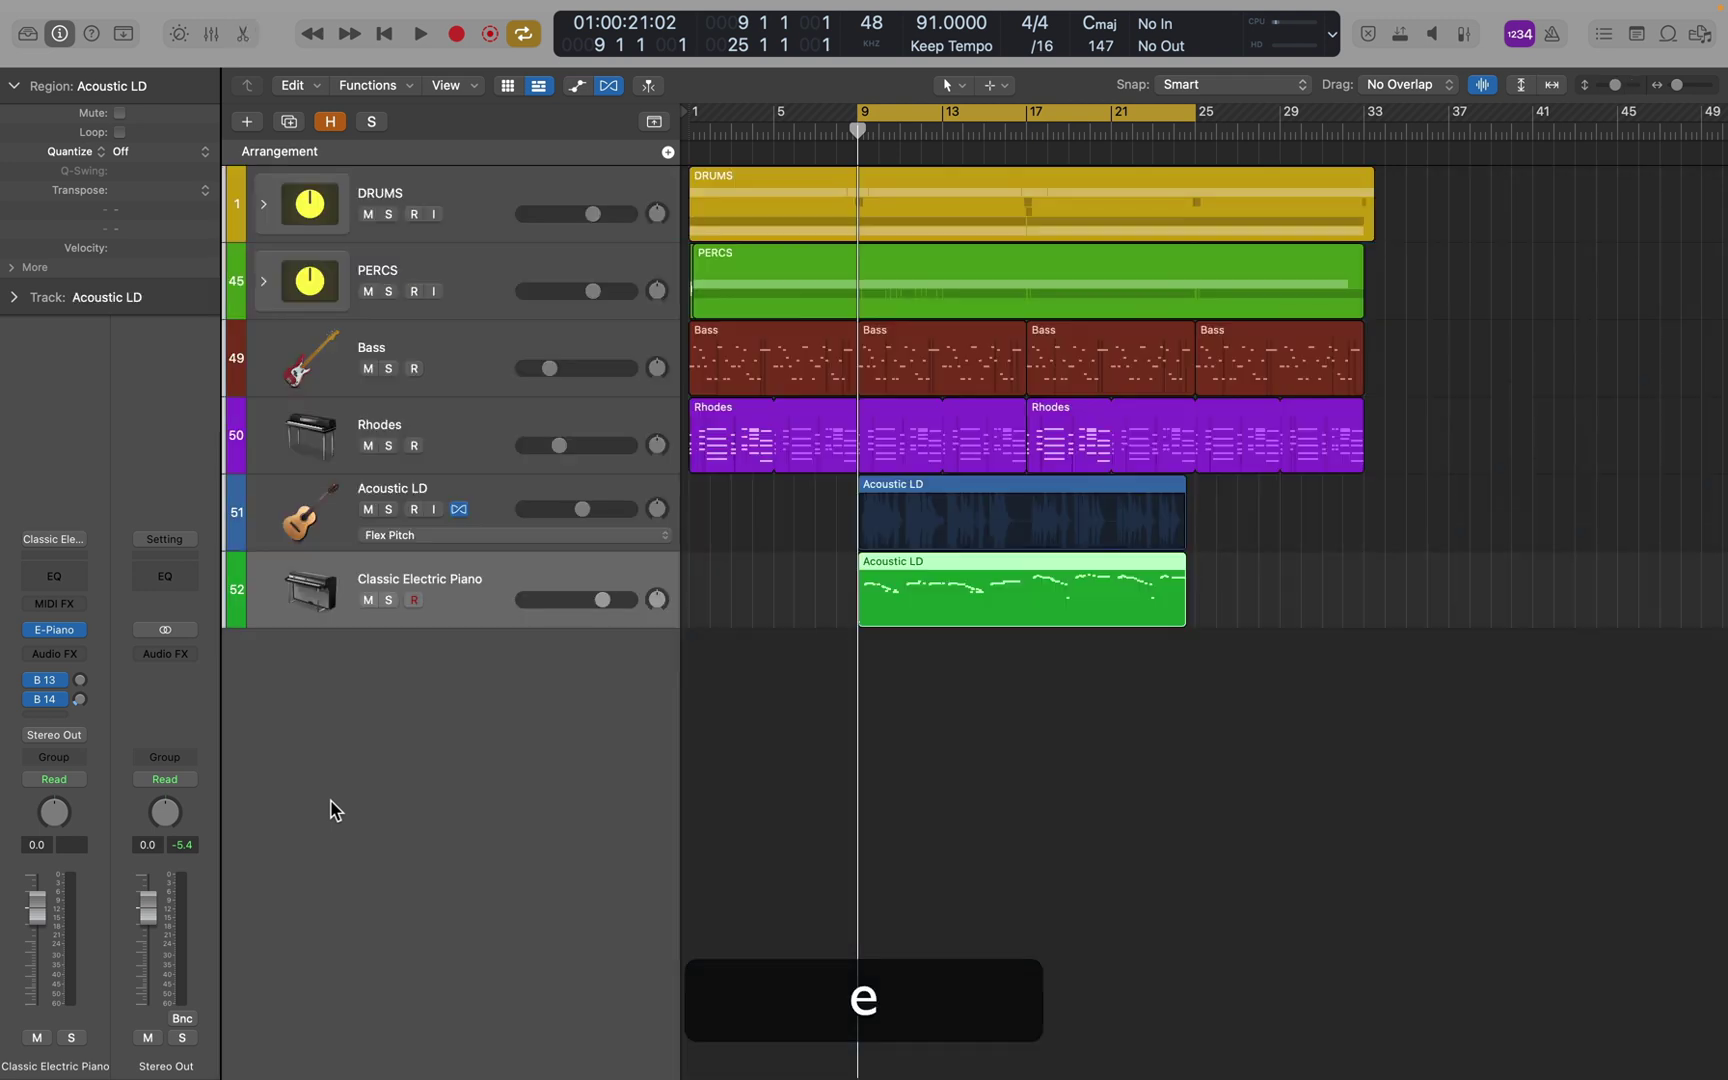
Set all 109 notes of the piano MIDI region to velocity 55 and solo Classic Electric Piano
double_click(927, 565)
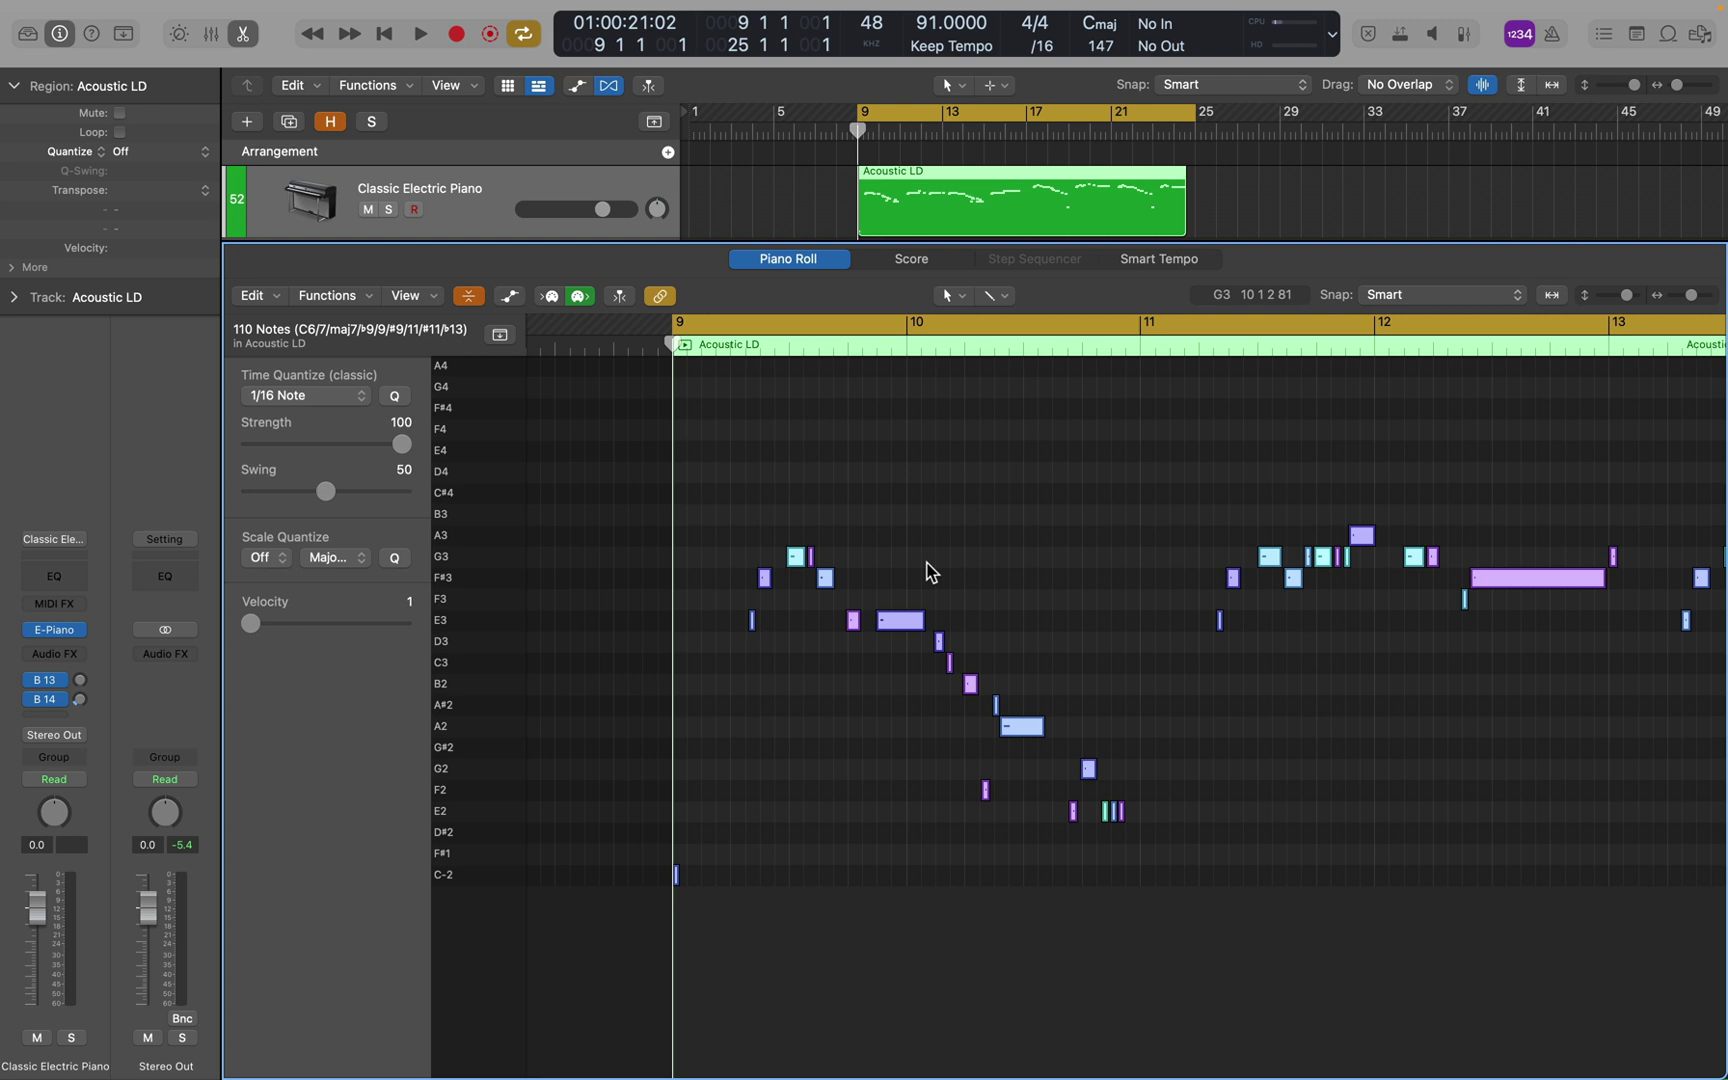
left_click(787, 710)
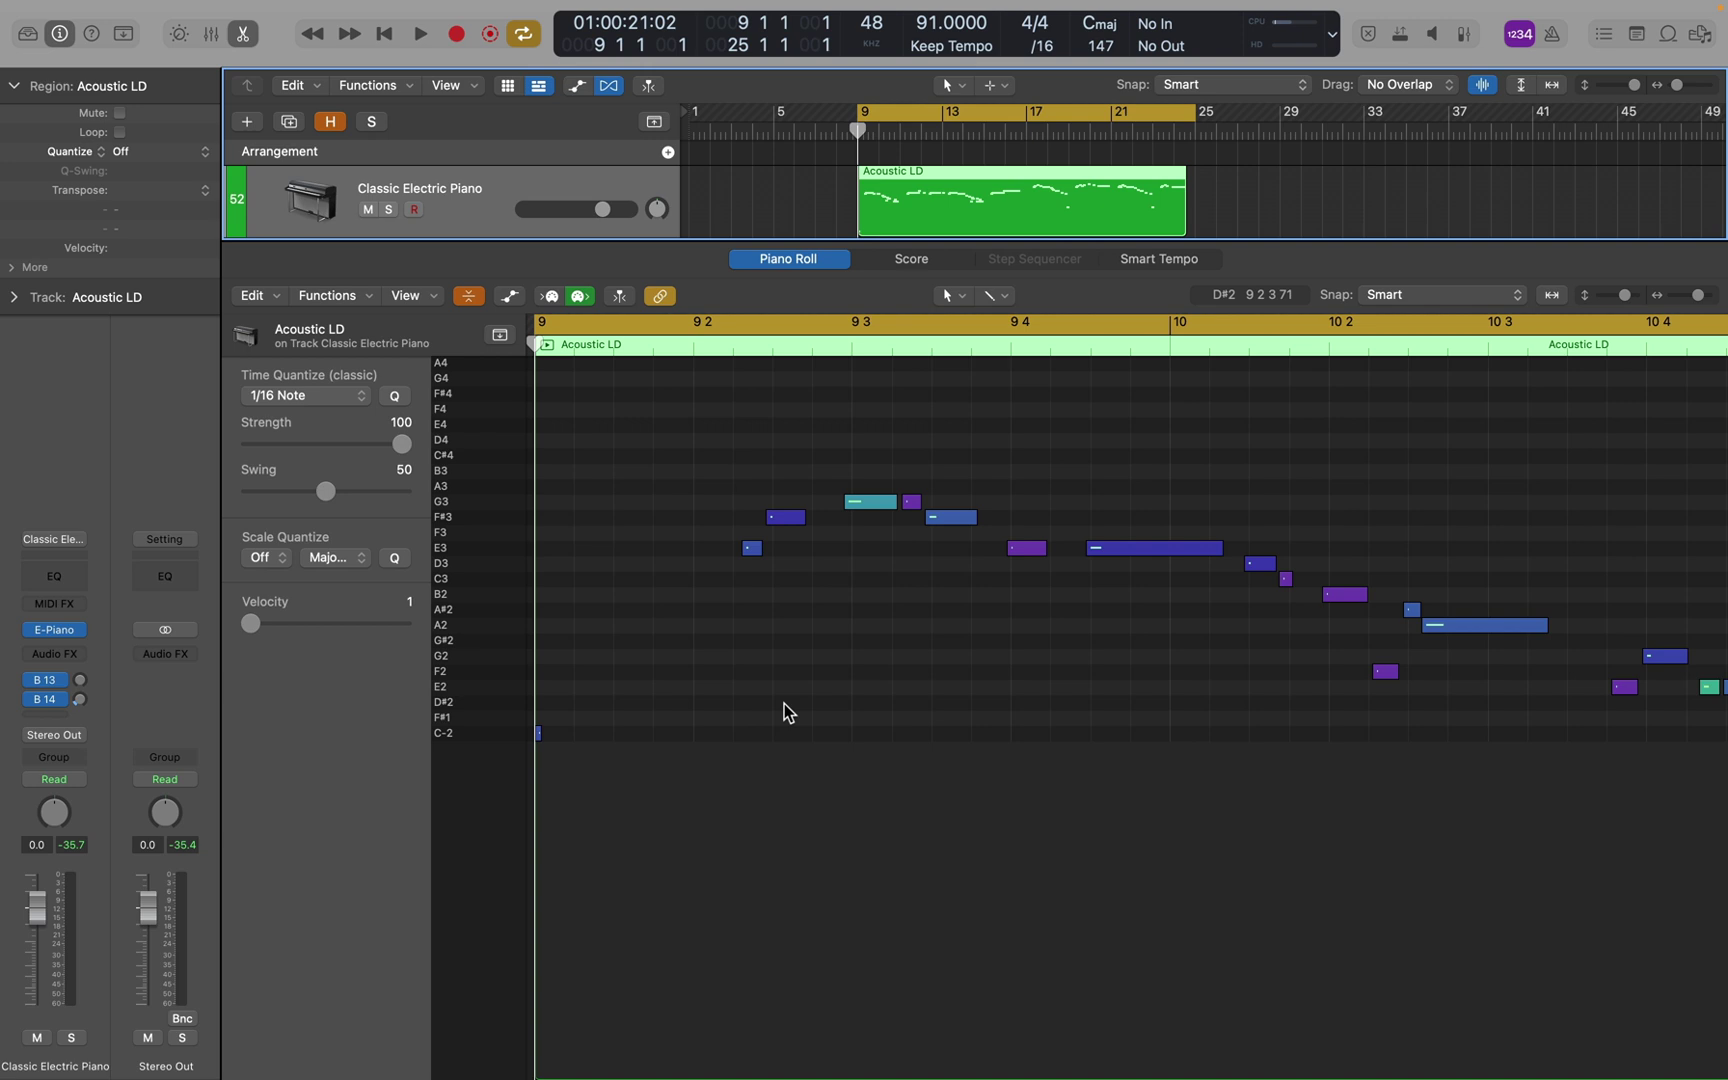
left_click(876, 516)
left_click(874, 503)
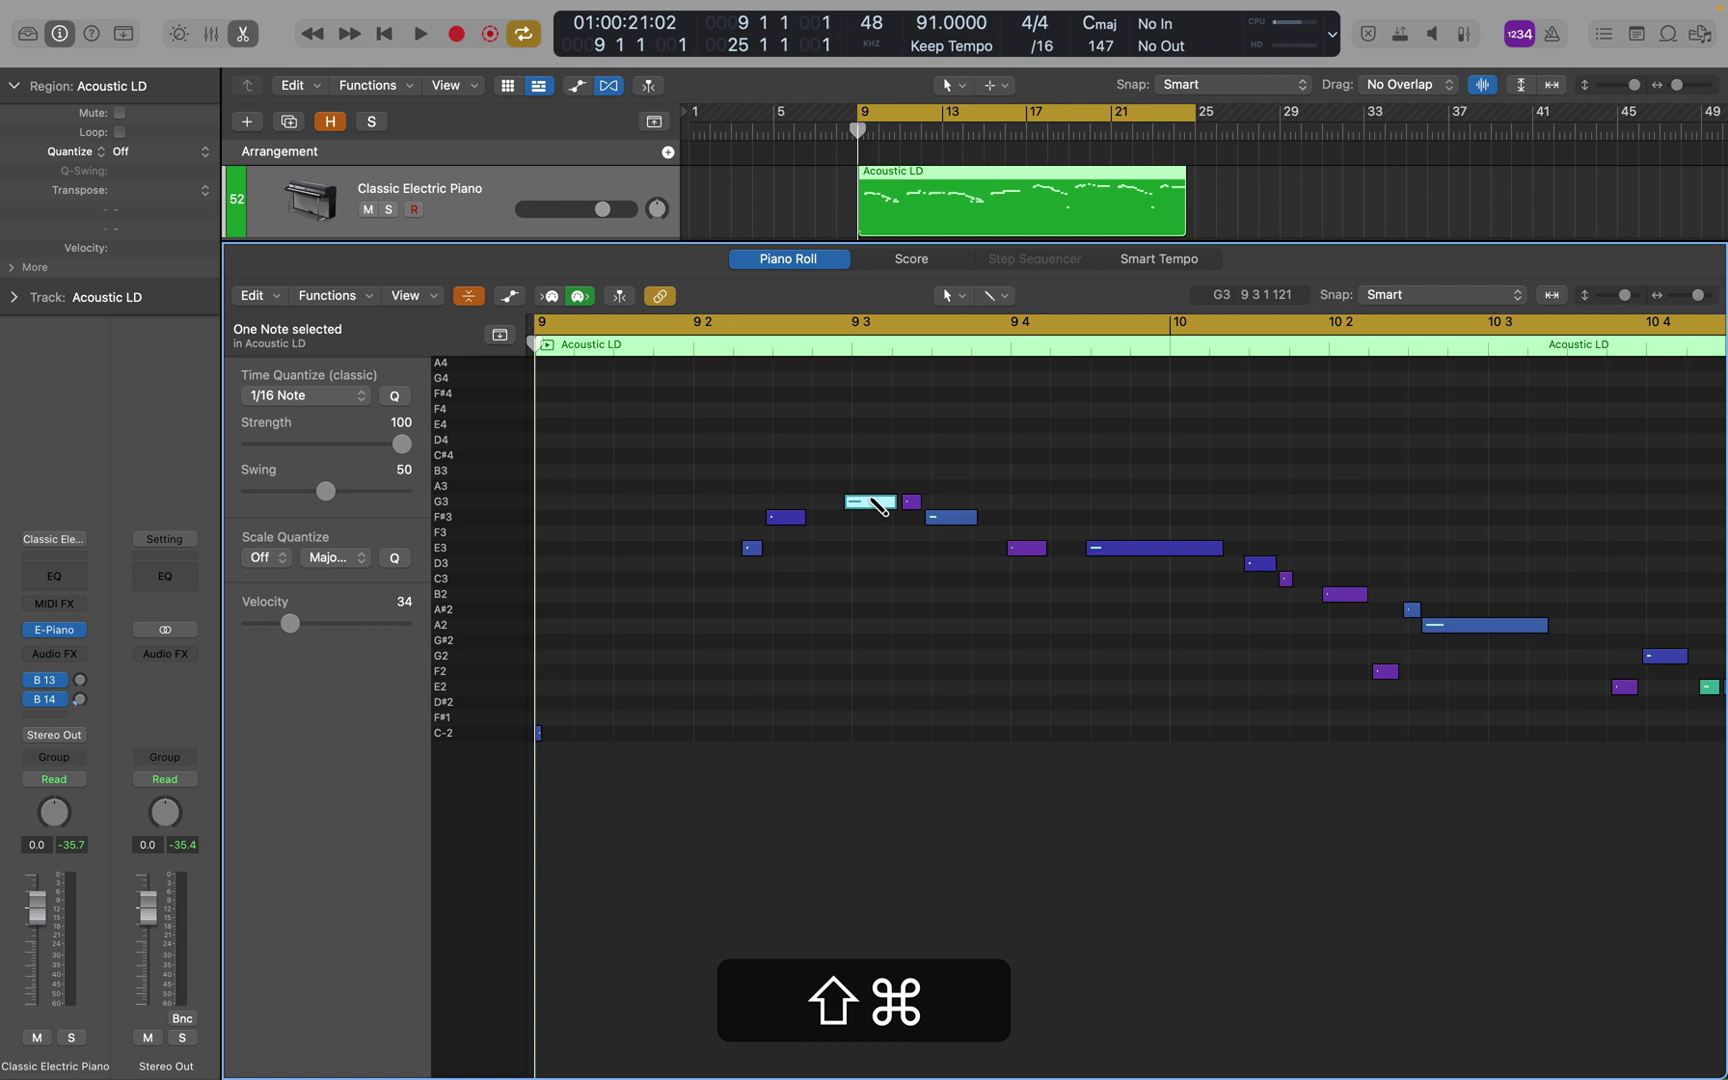
key("shift+super+a")
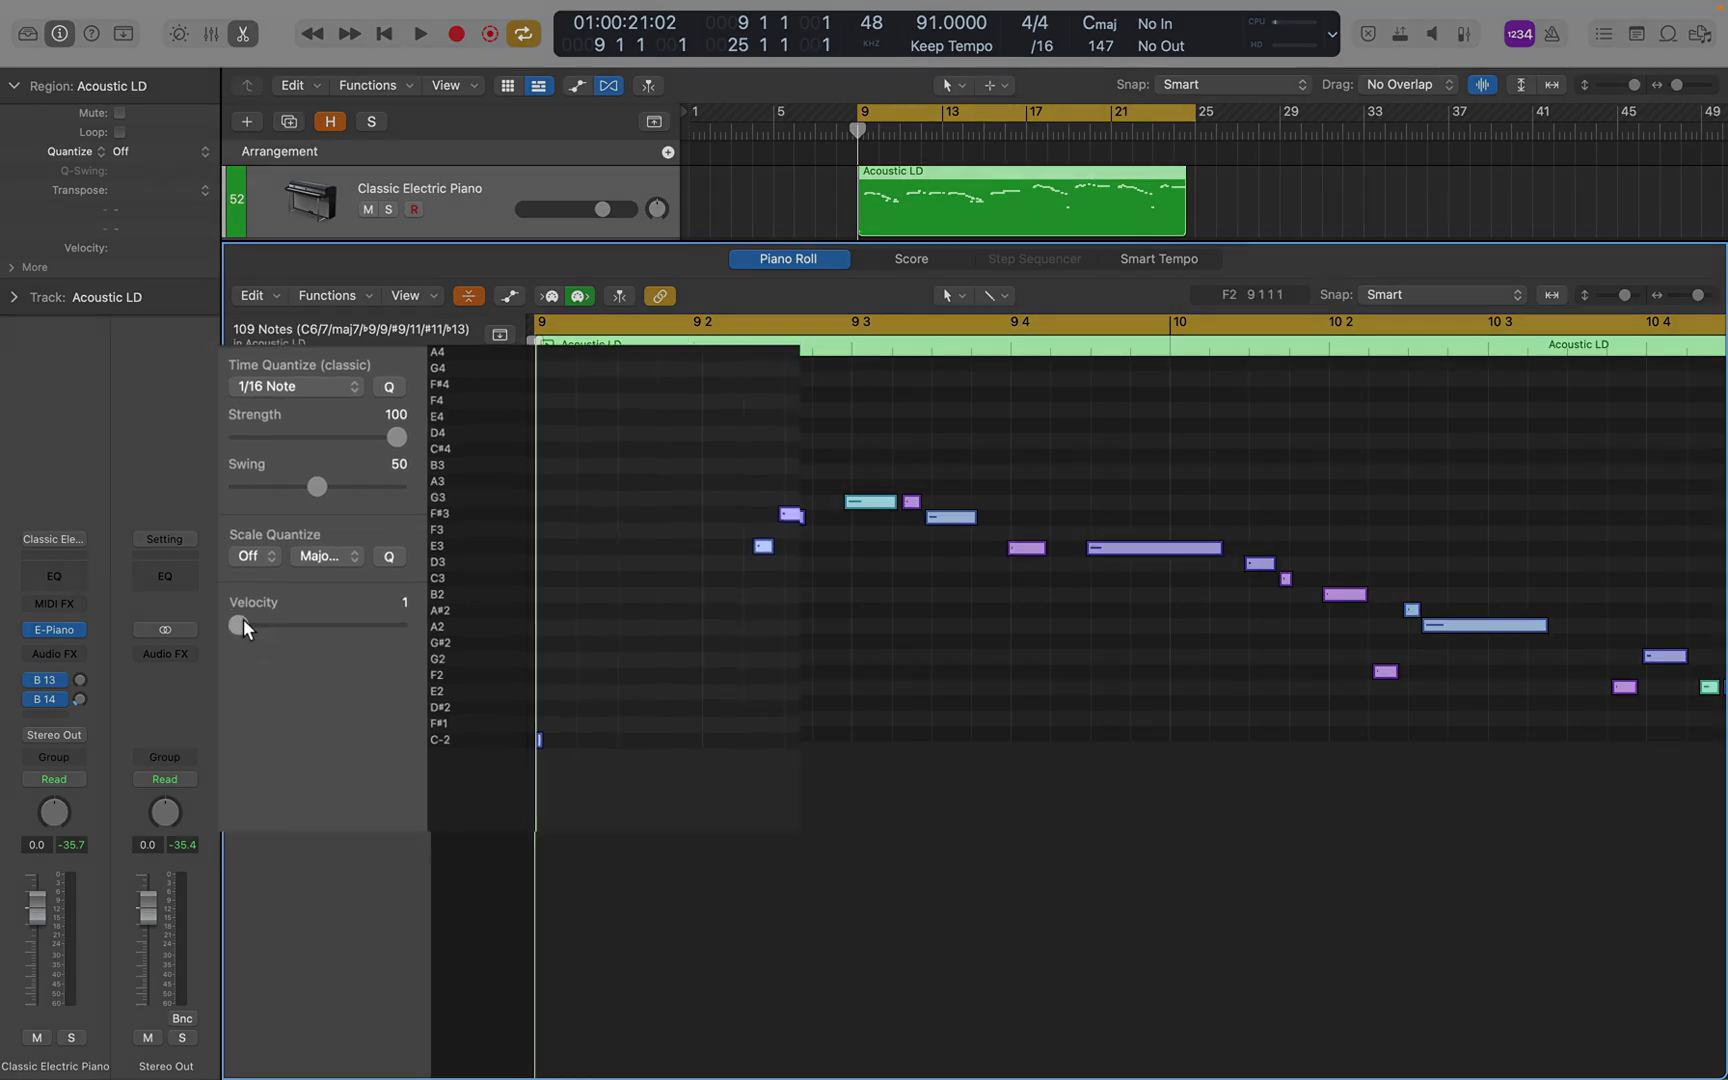
left_click_drag(252, 624, 316, 626)
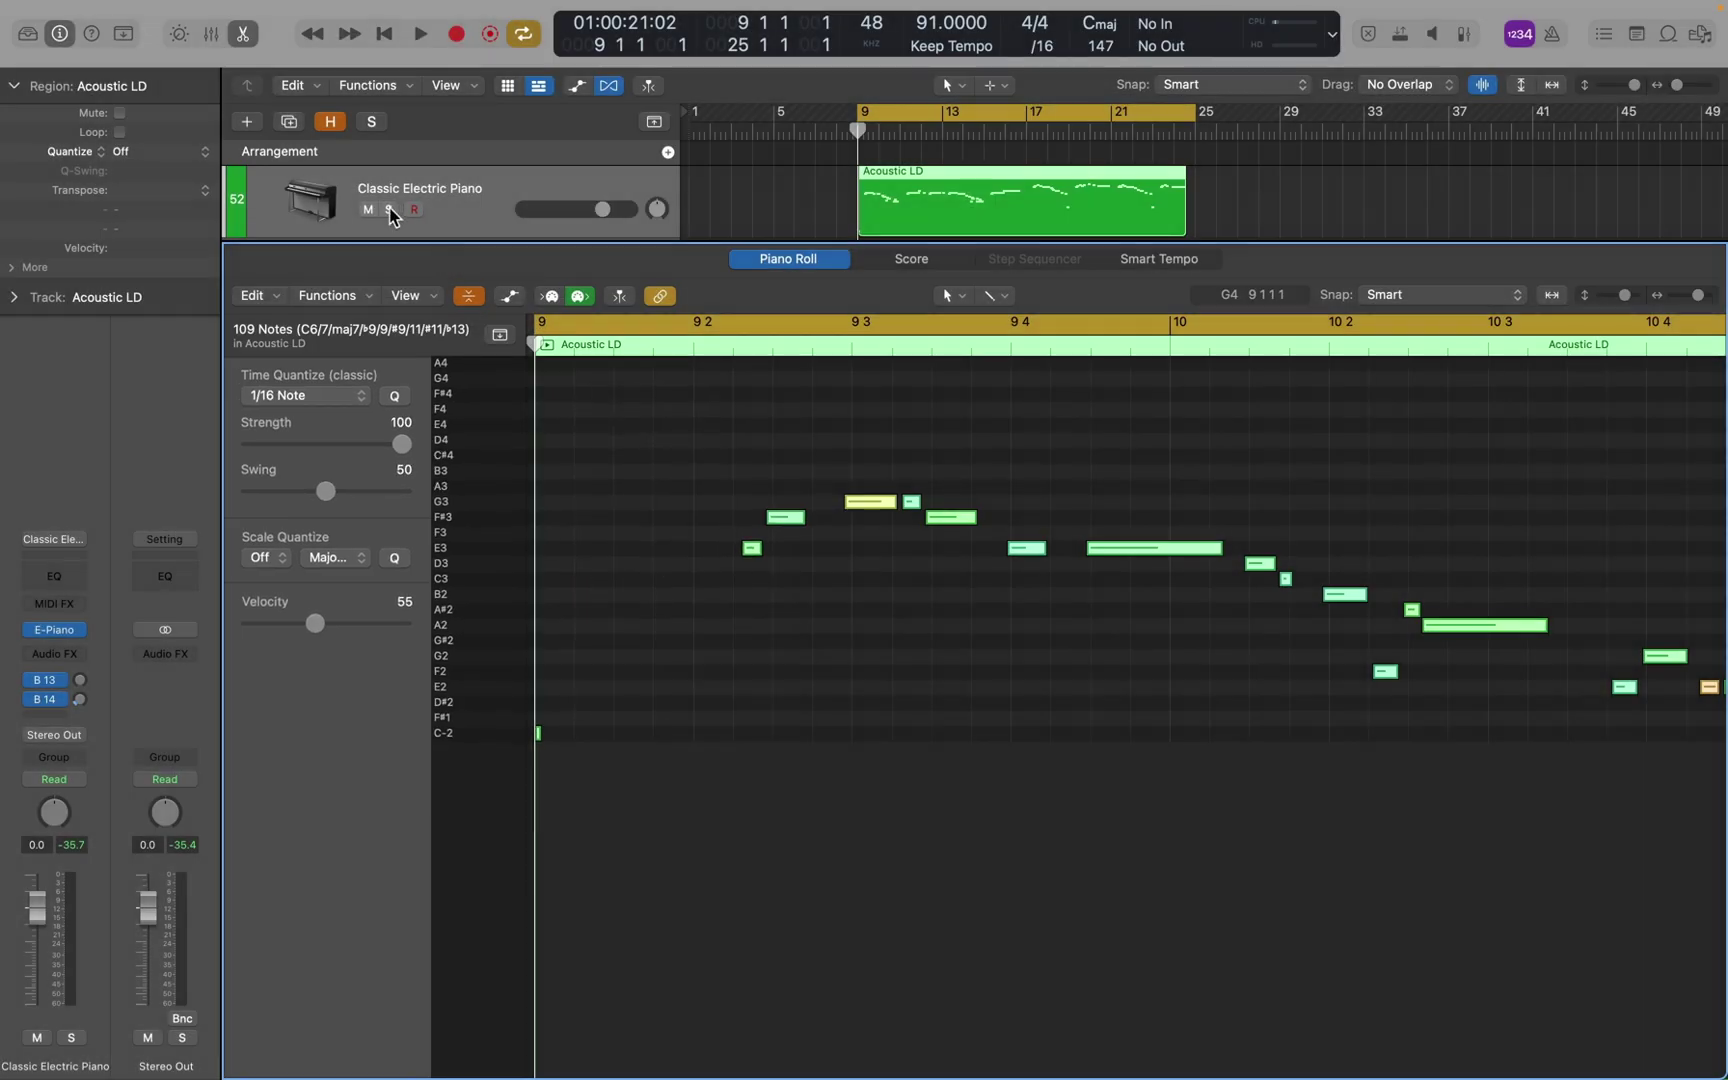
left_click(390, 210)
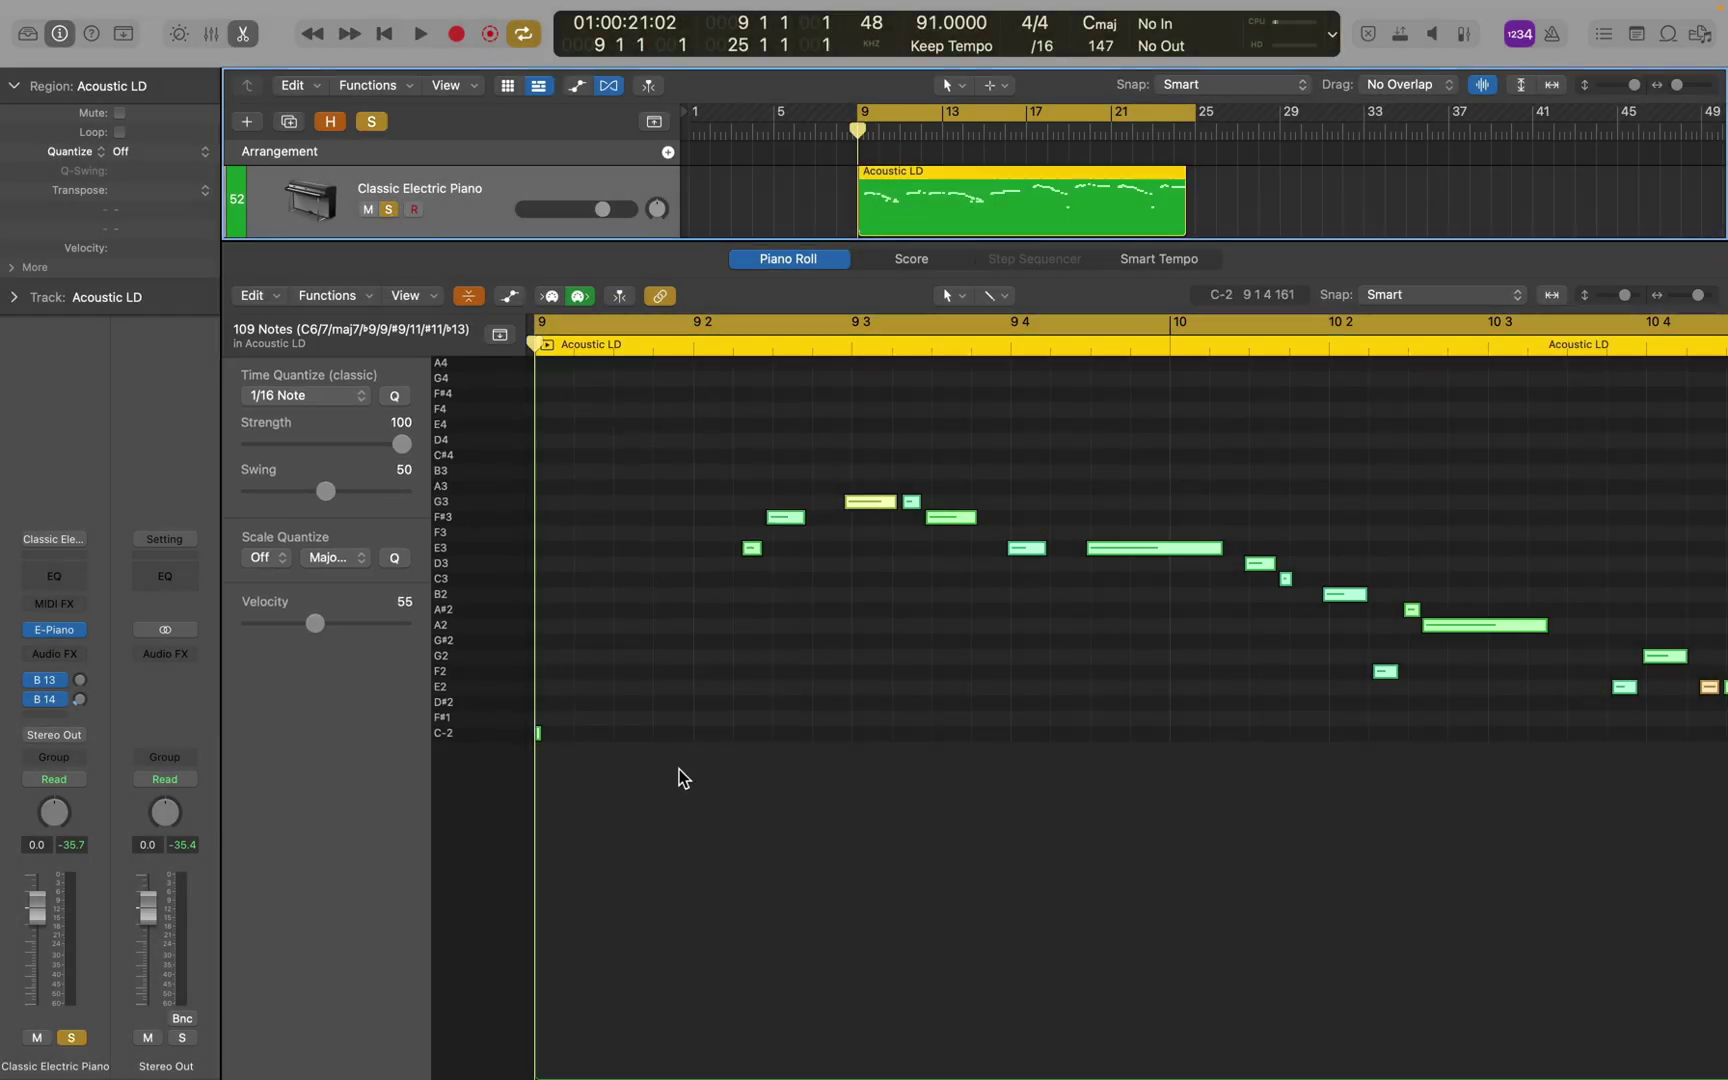
Audition the soloed piano part from bar 9 beat 2, checking the tiny C-2 note
key("space")
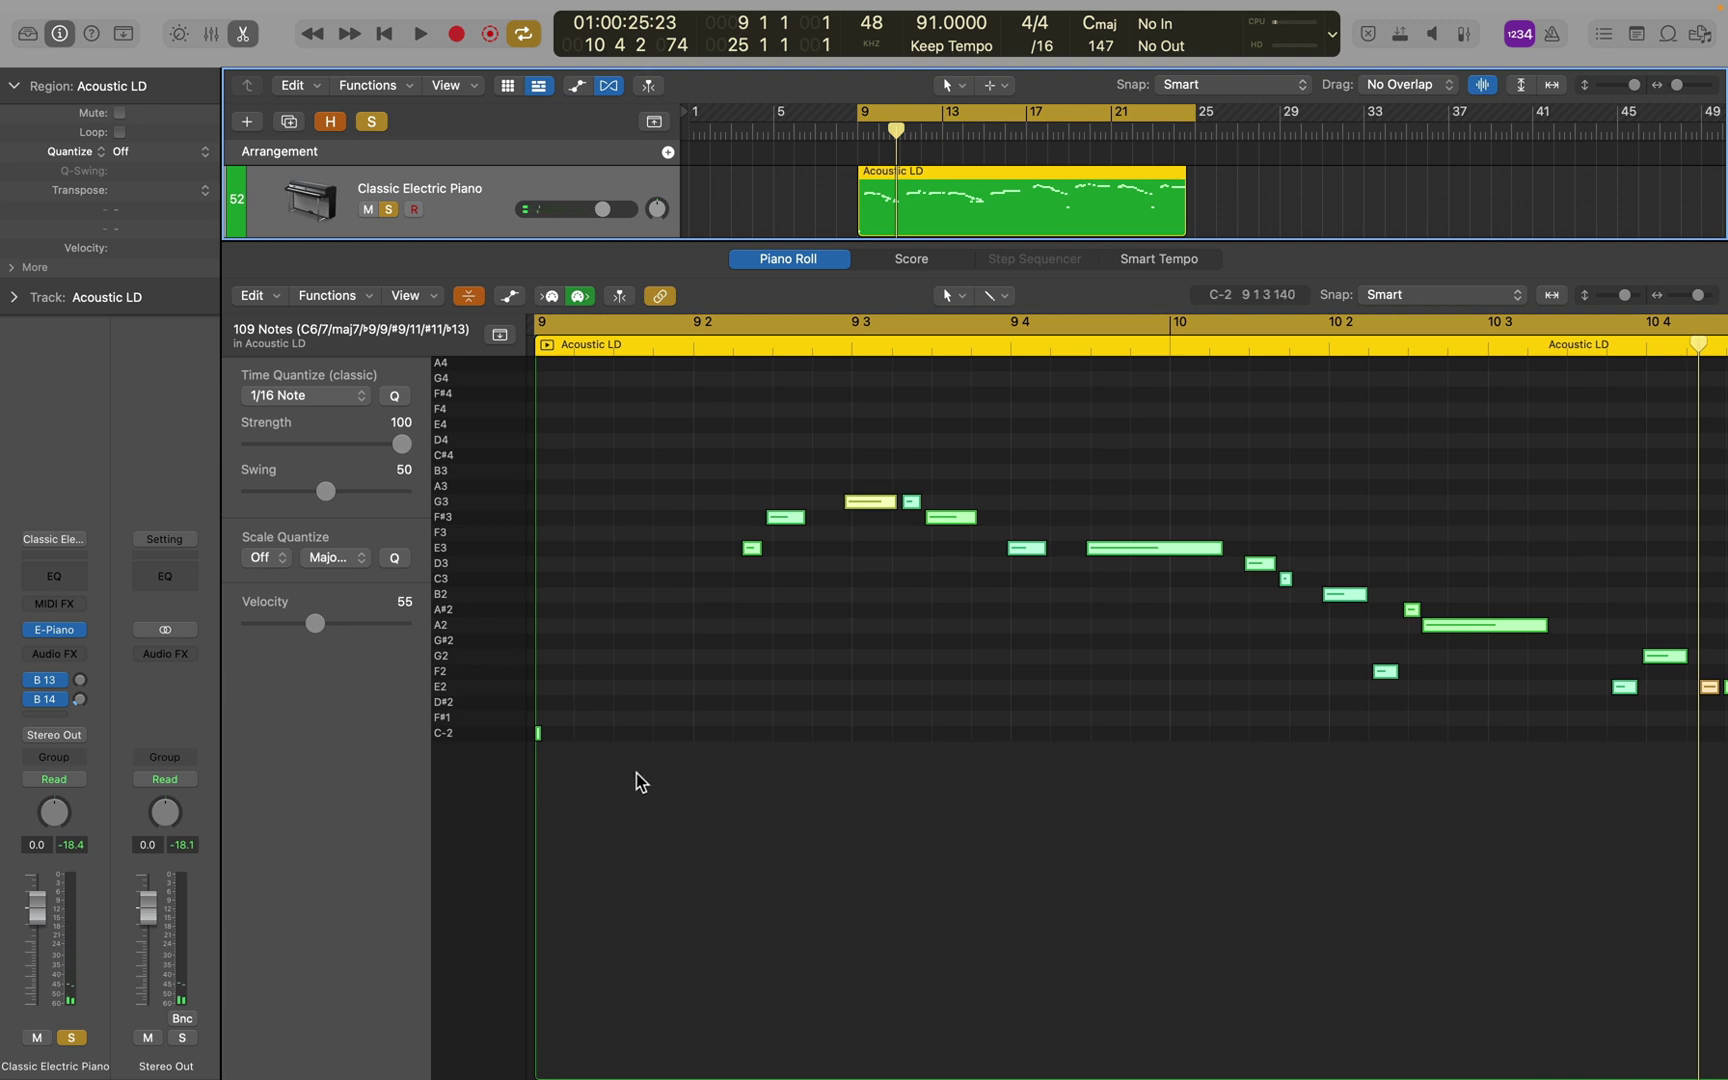
left_click(630, 778)
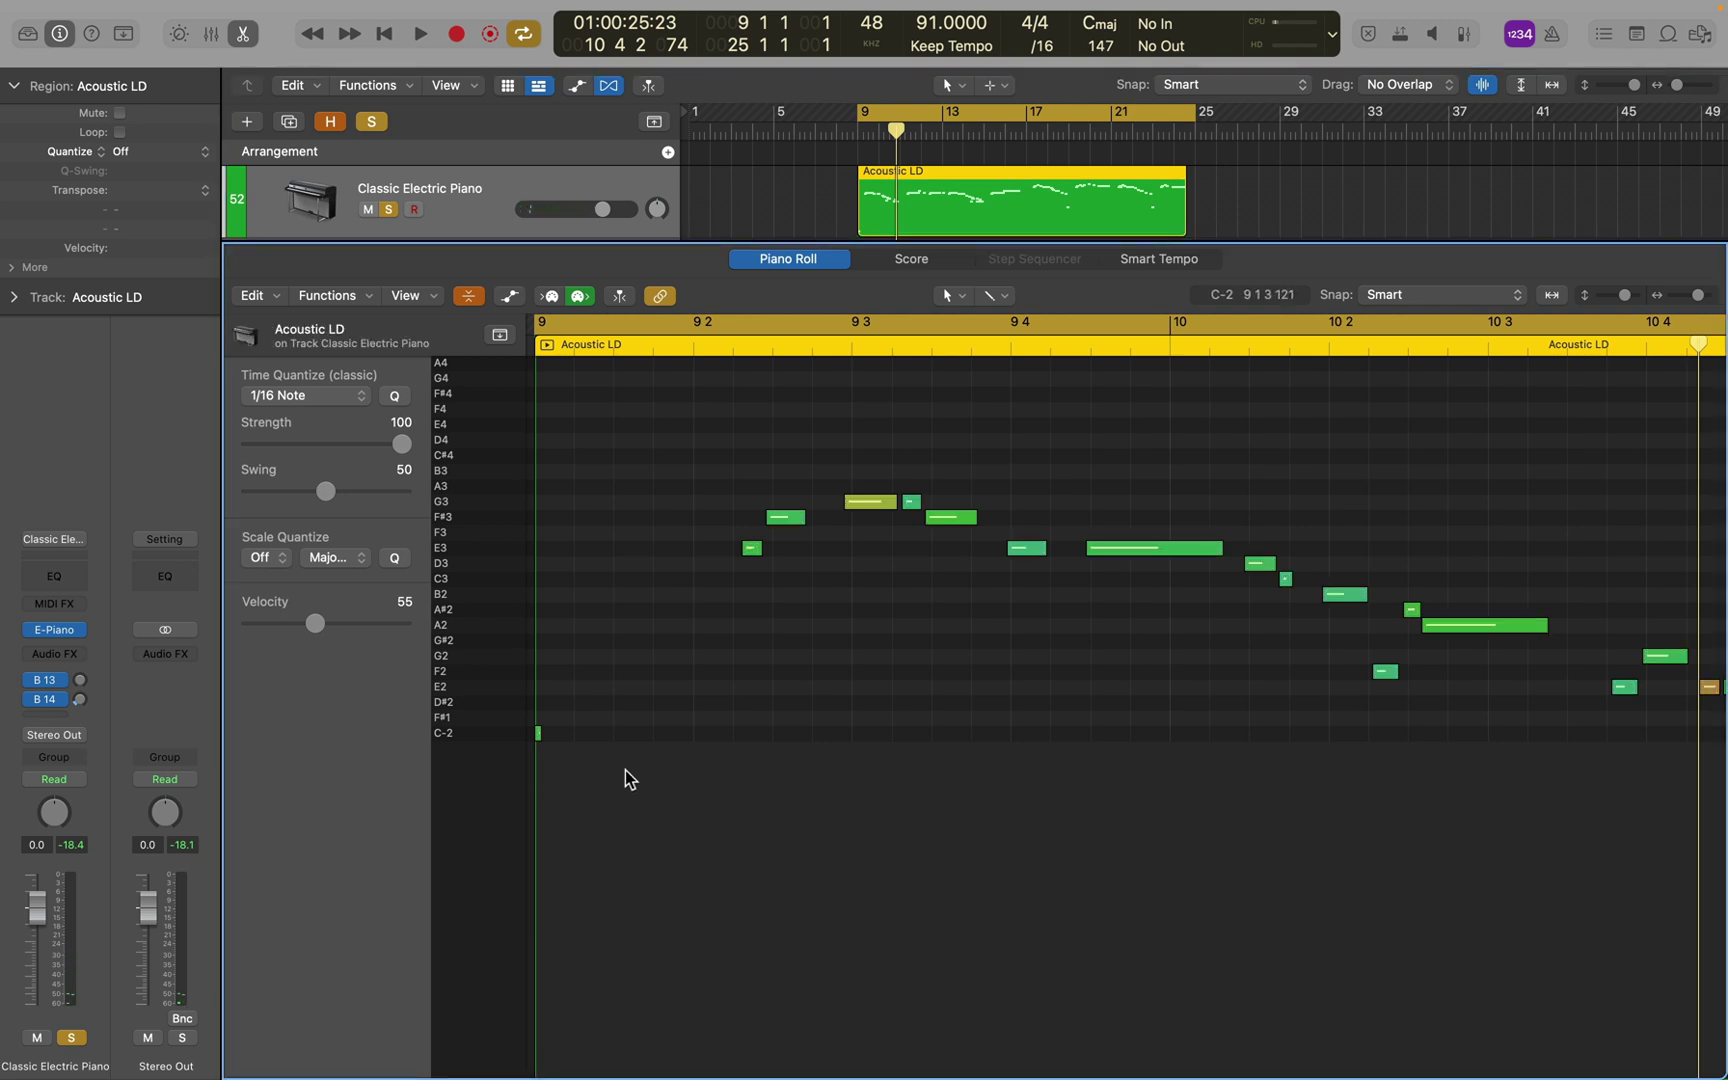
left_click(539, 736)
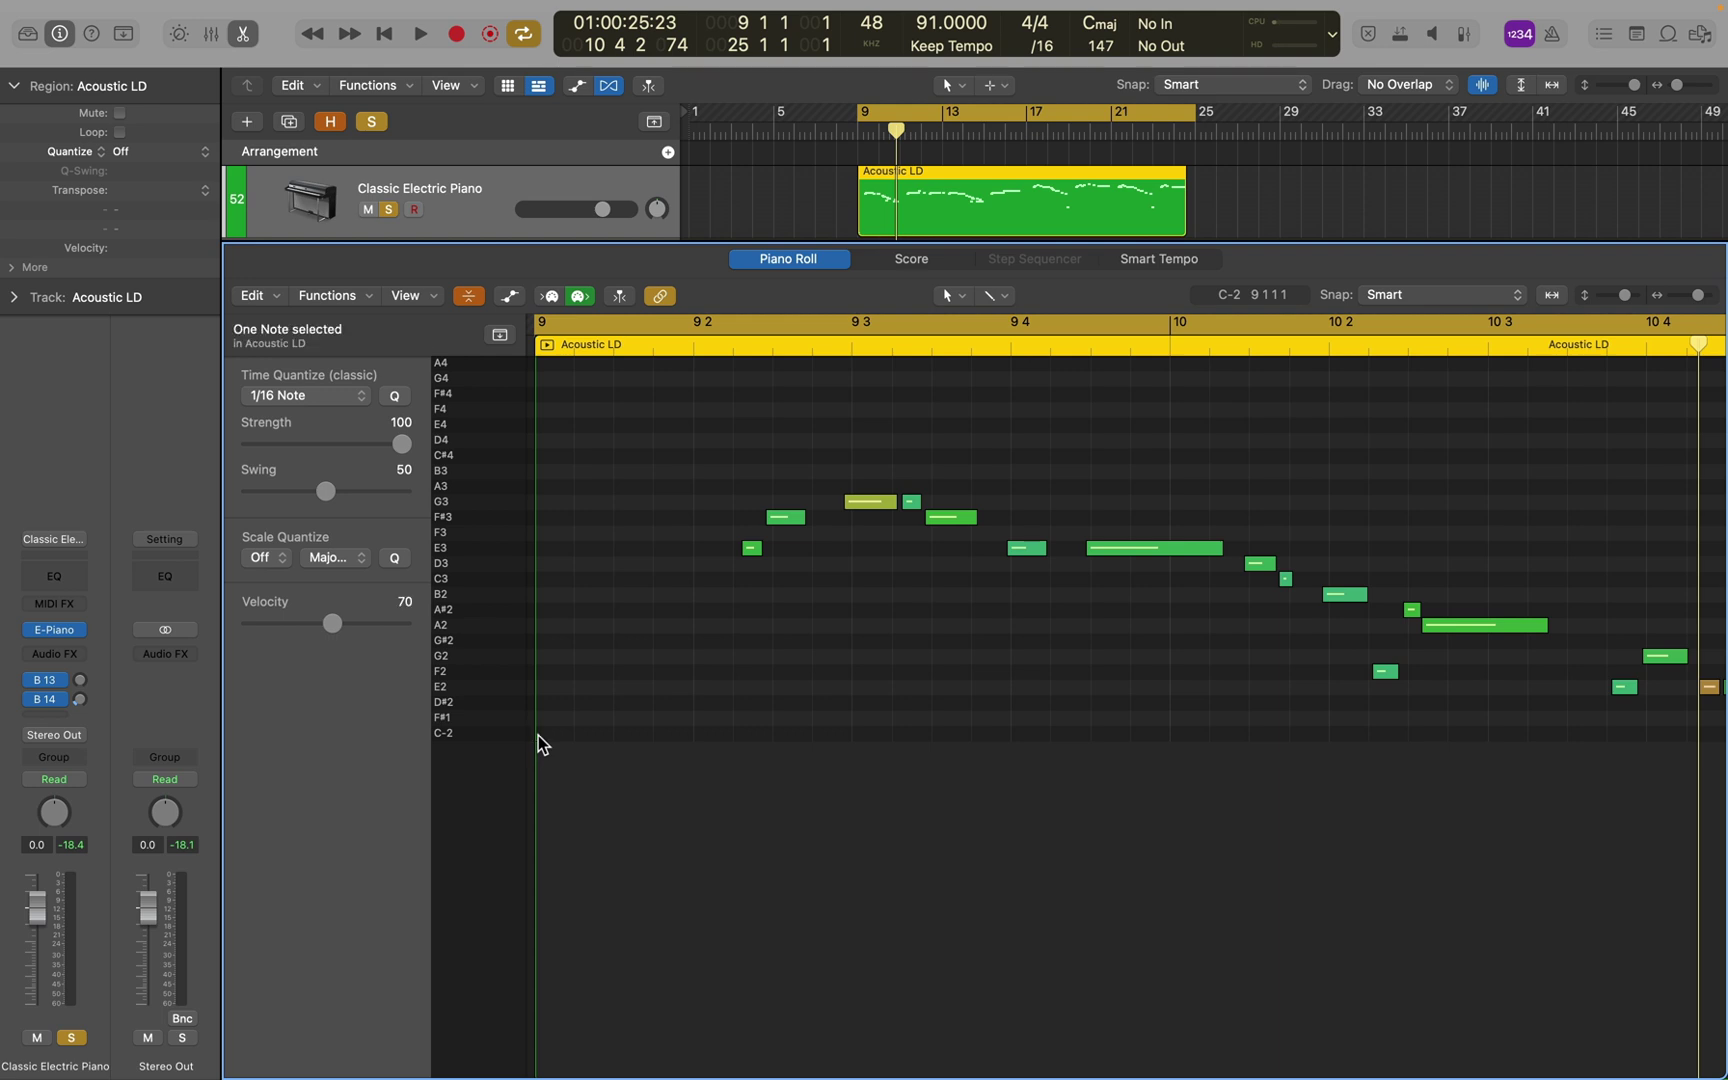
double_click(712, 343)
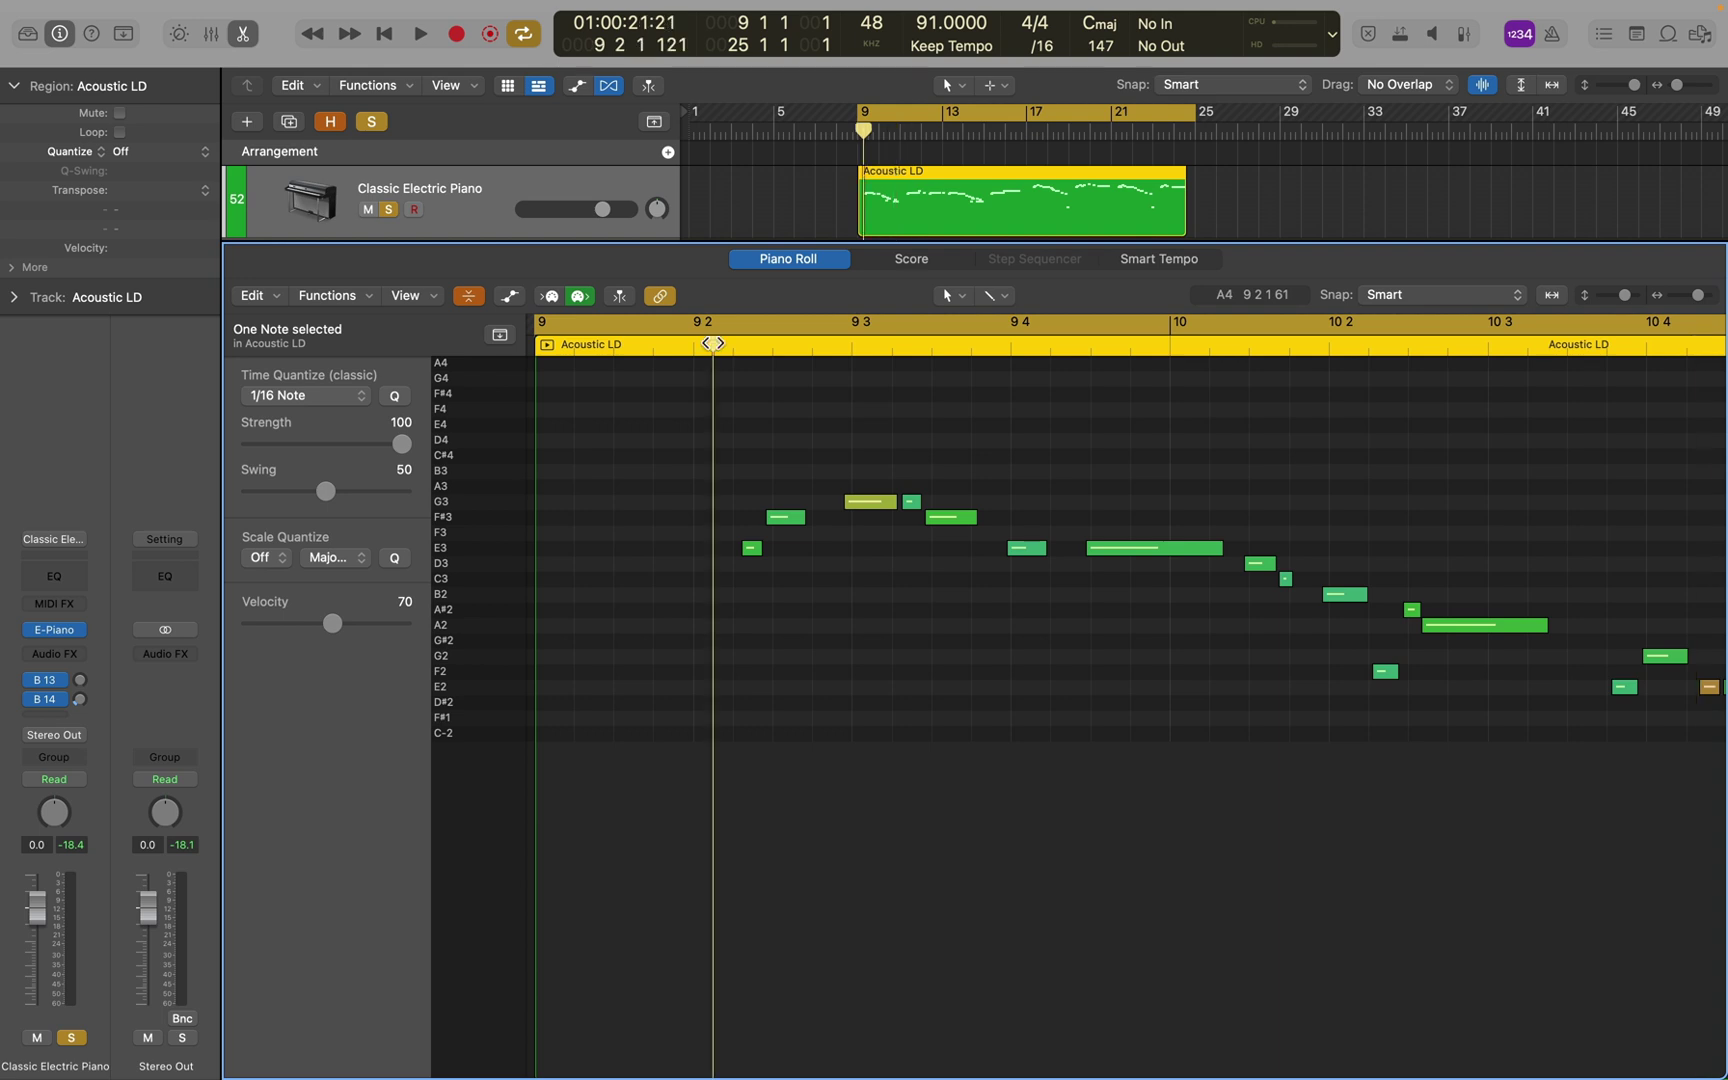
left_click(713, 345)
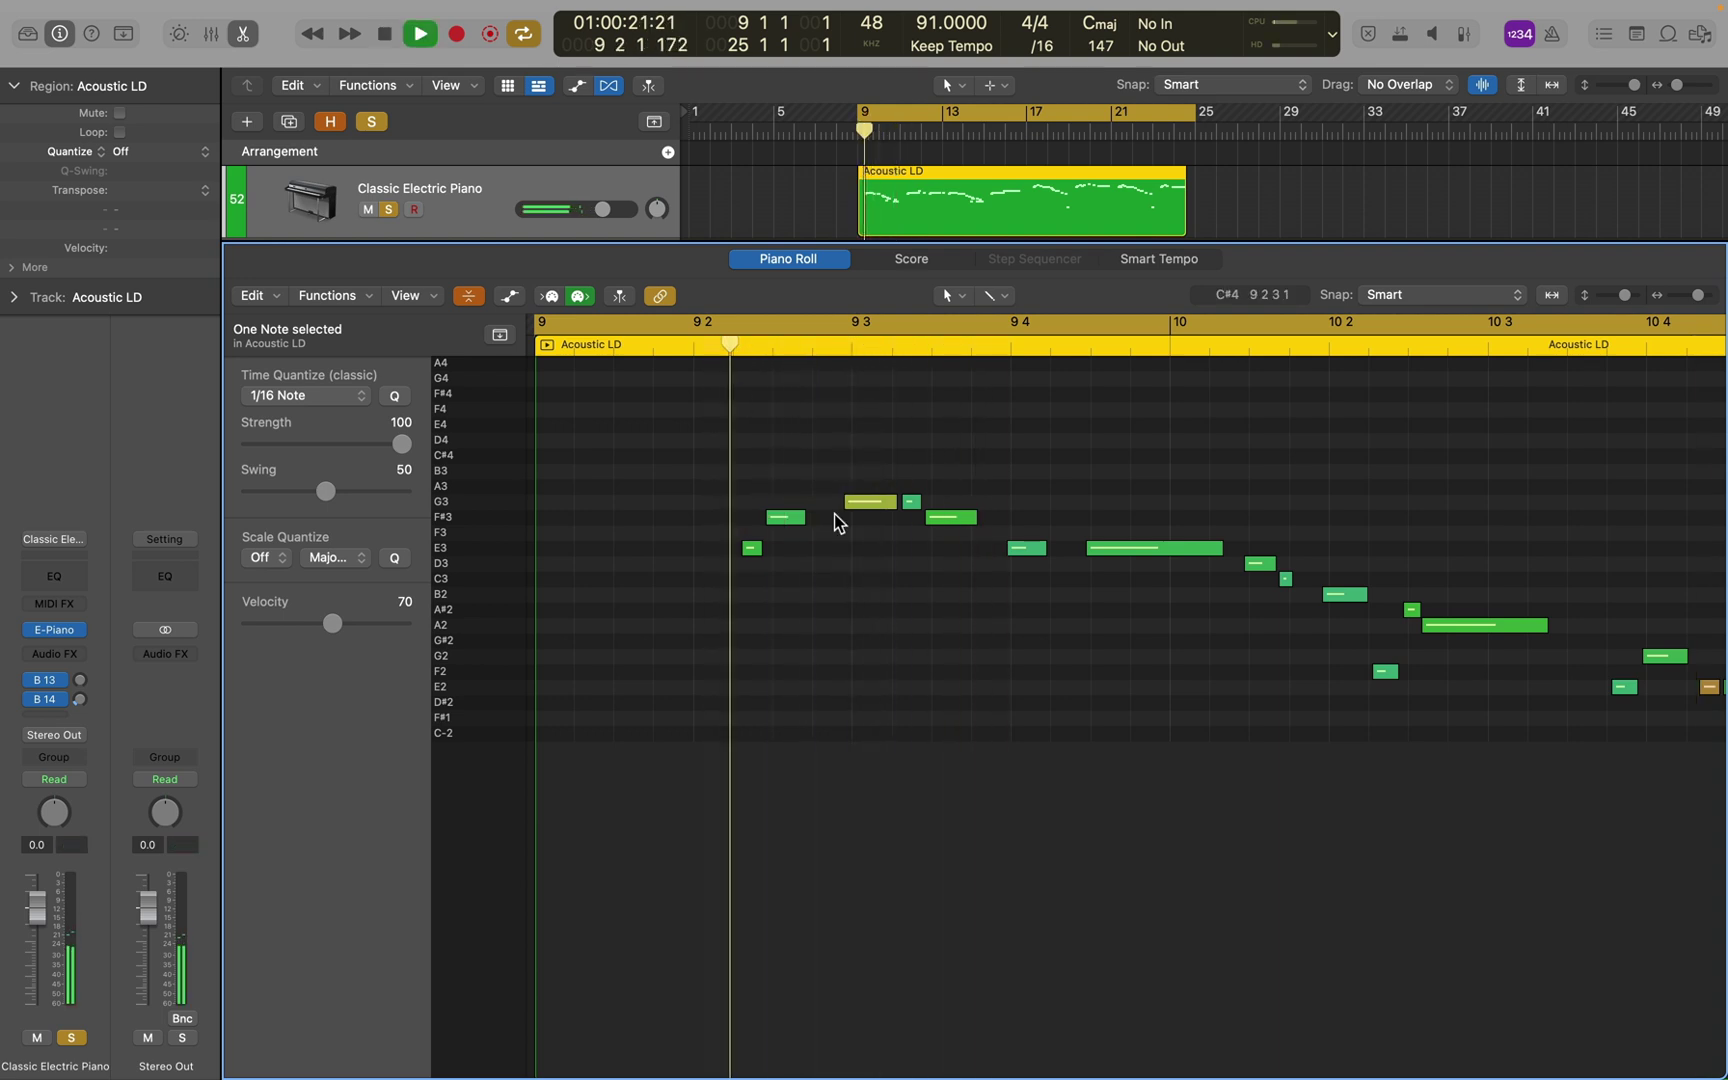
key("space")
Delete the short G3 note and lengthen the remaining G3 note to fill the gap
left_click(912, 503)
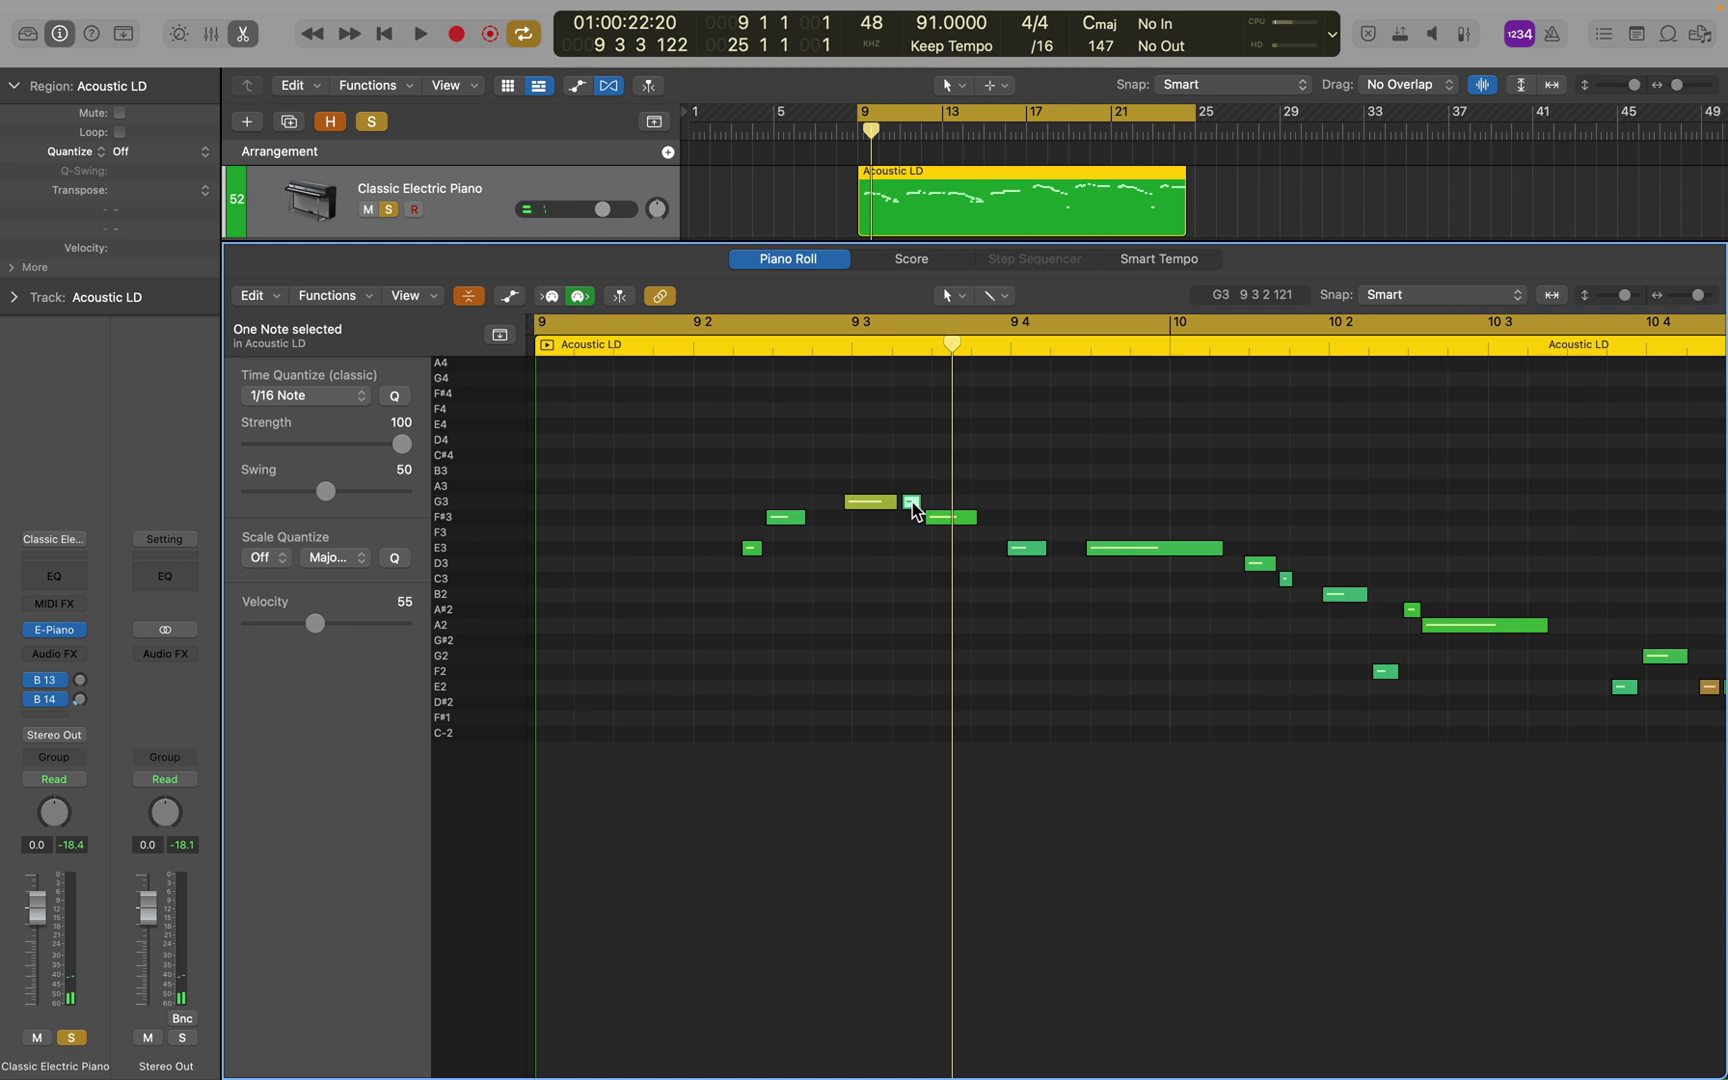
key("Delete")
left_click_drag(896, 501, 918, 498)
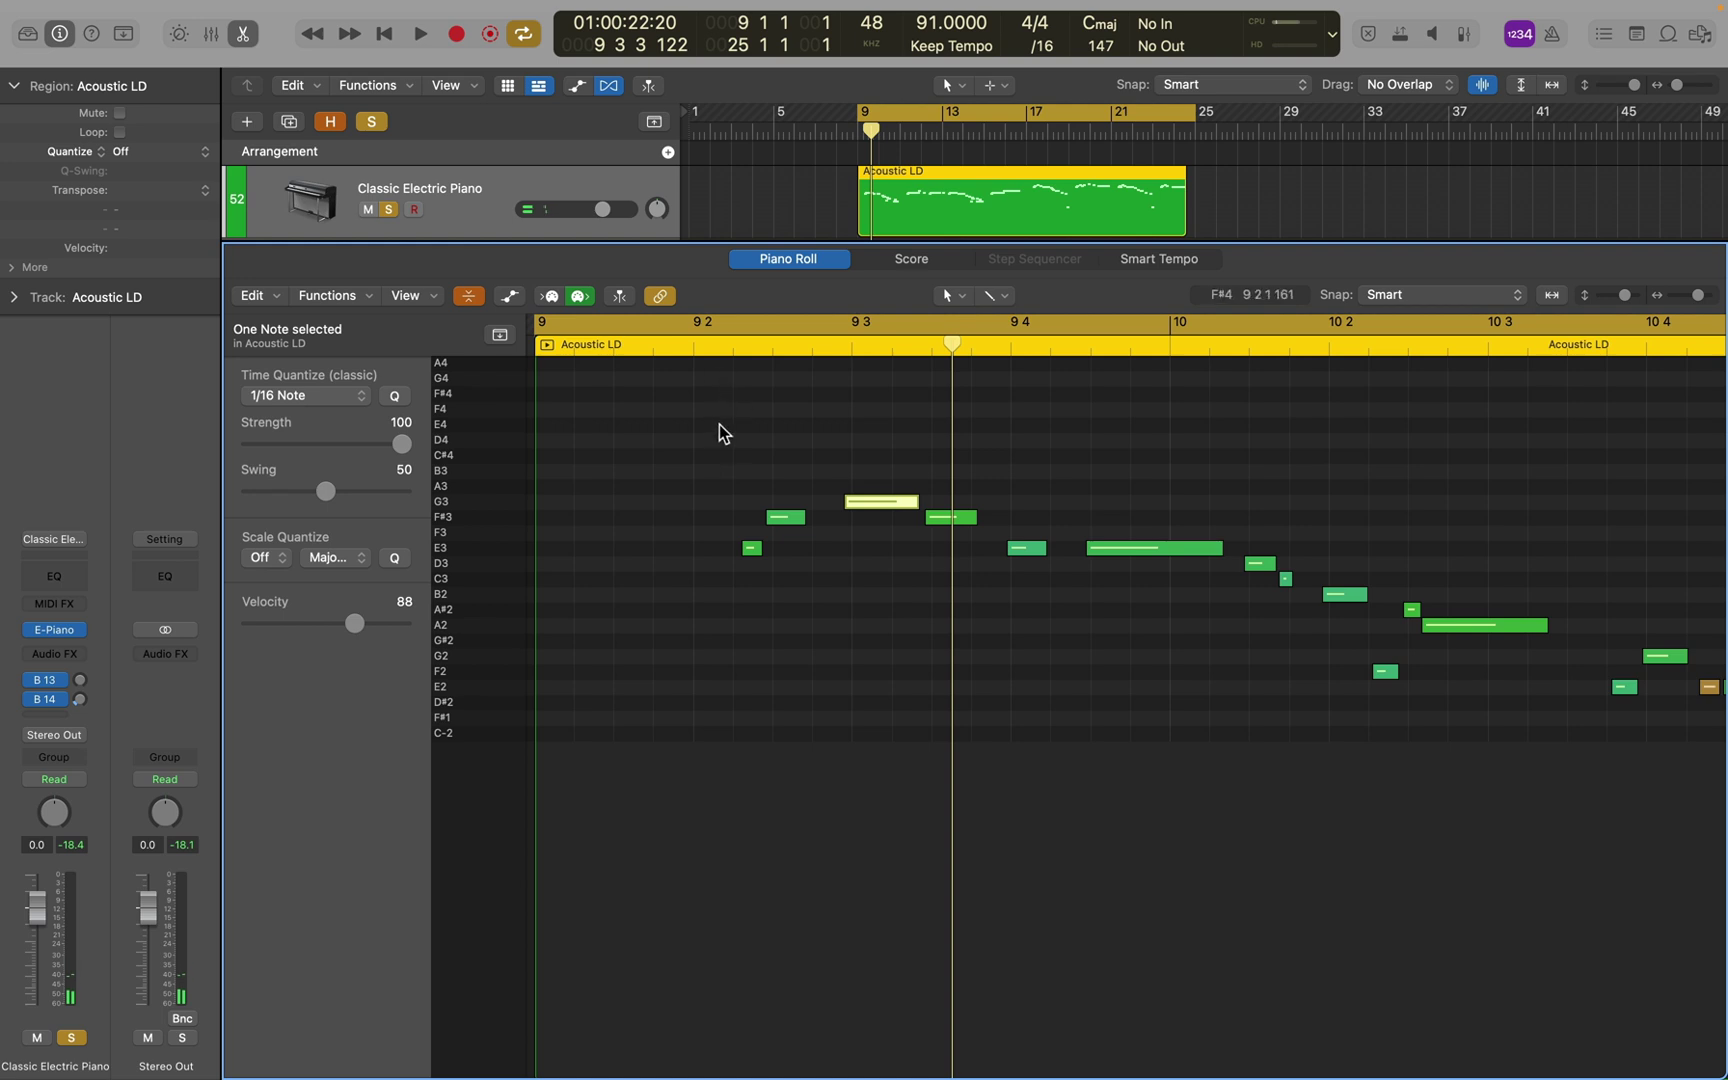
key("space")
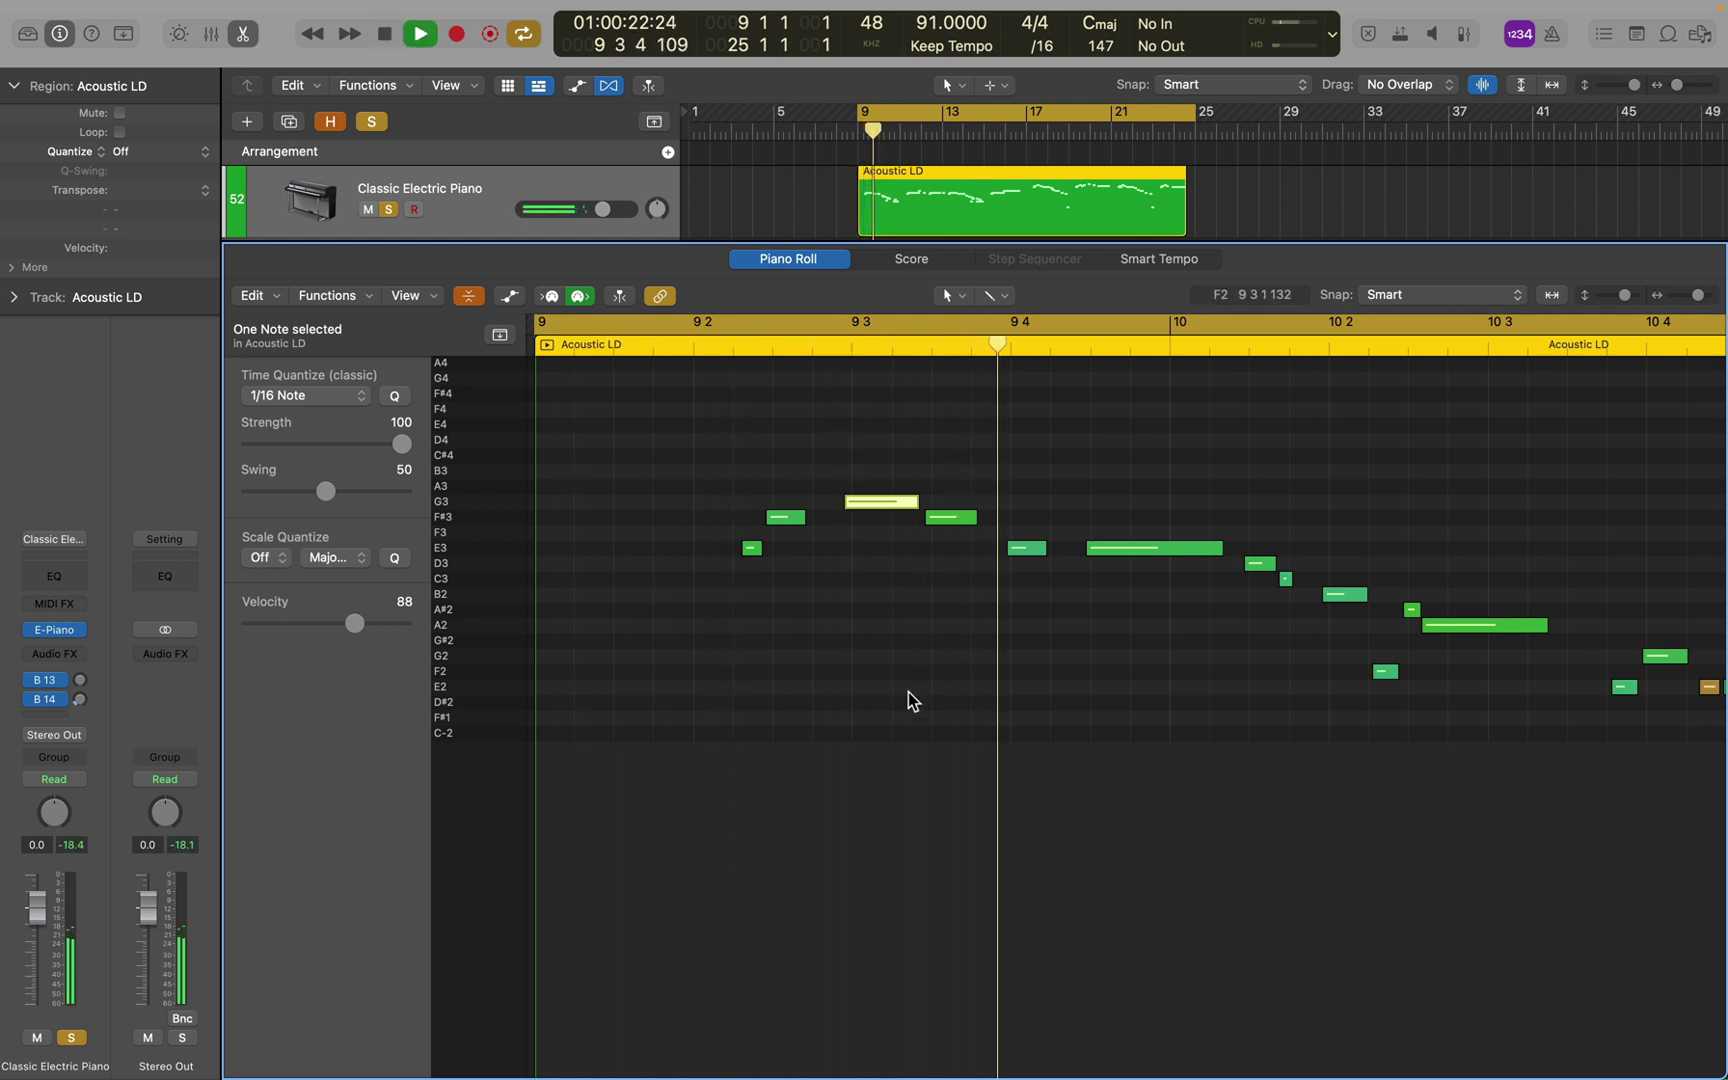
scroll(918, 755, "right", 3)
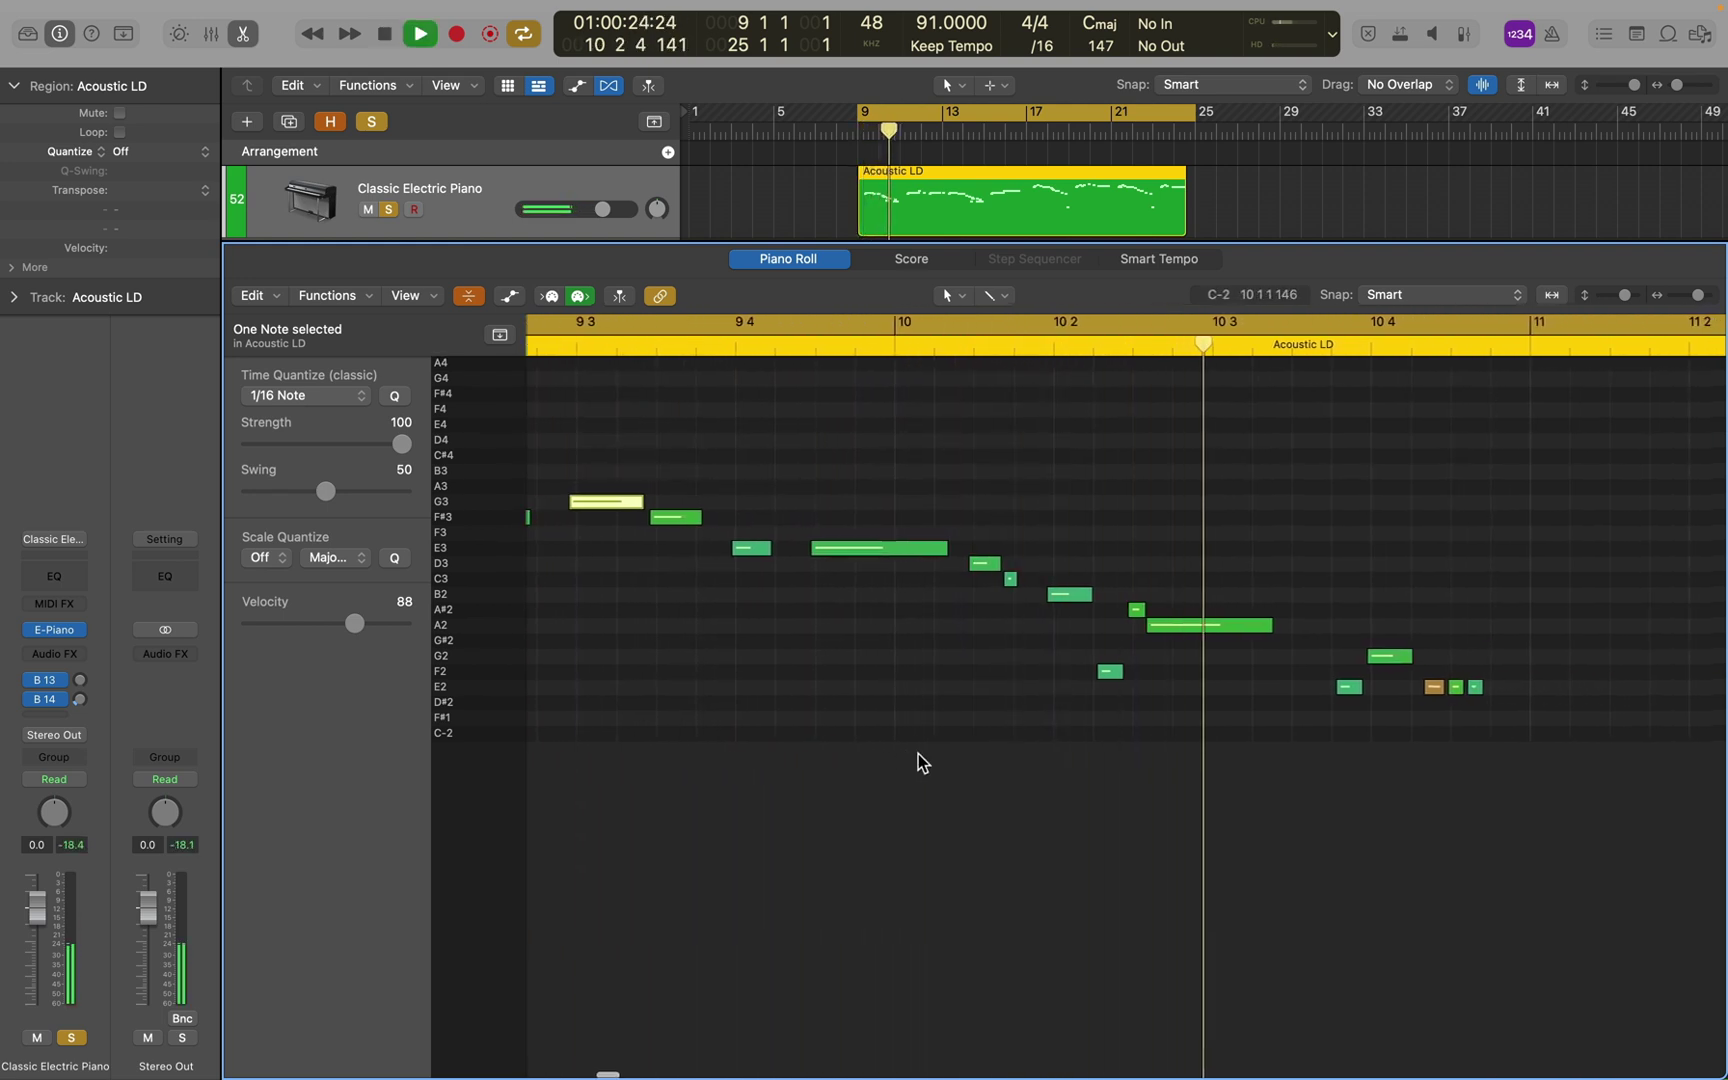
key("space")
Delete the stray F2 note and the short C3 note in bar 10, then replay to check
left_click(1091, 673)
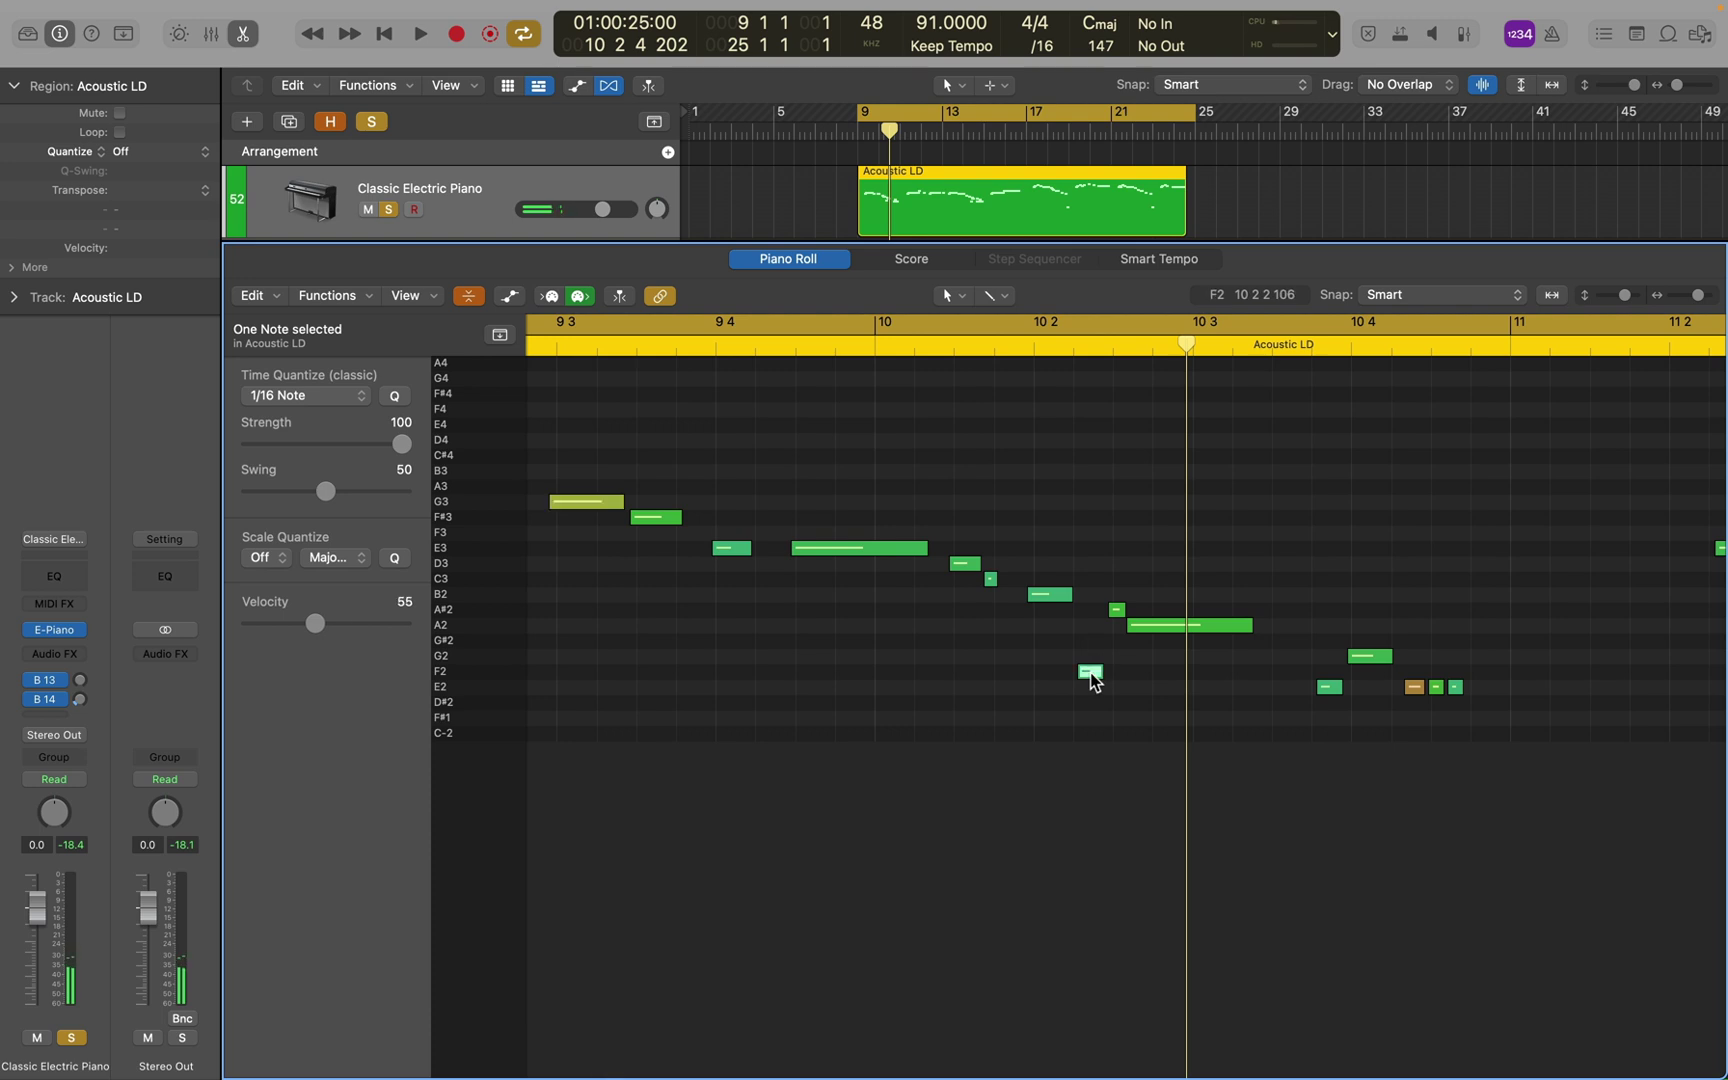
mouse_move(1092, 680)
key("Delete")
left_click(990, 580)
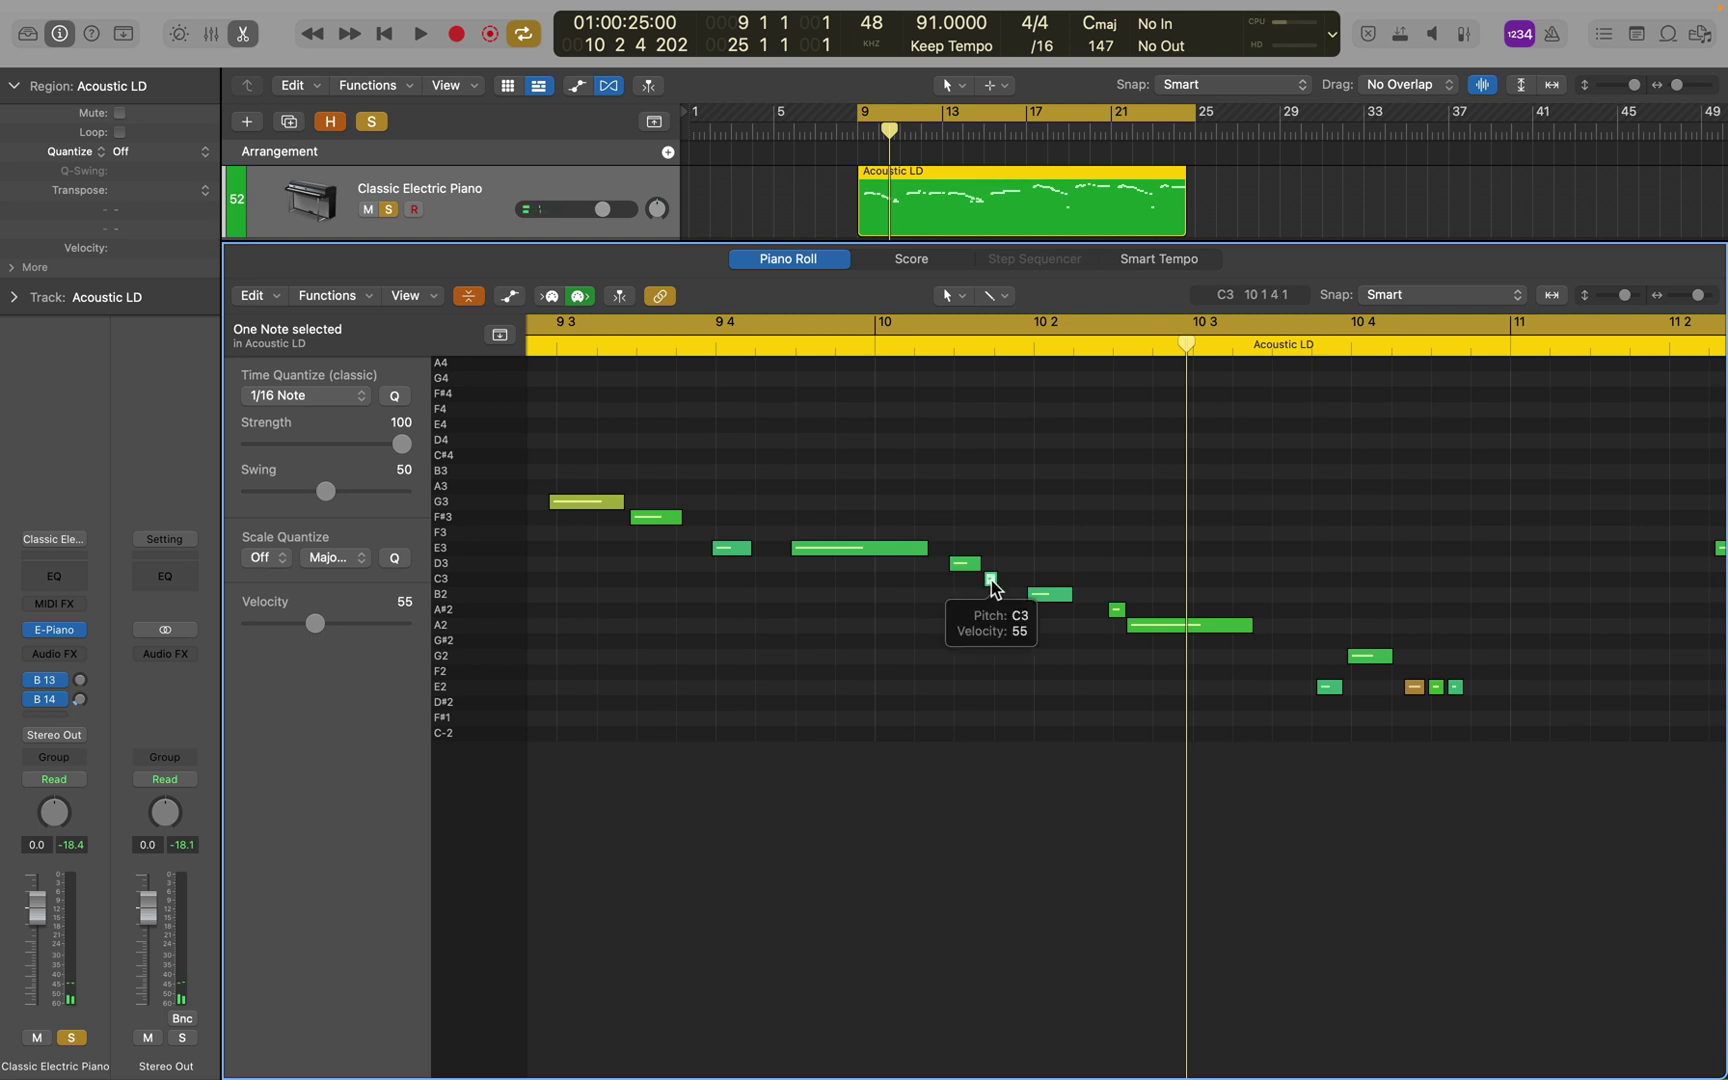
key("Delete")
double_click(549, 350)
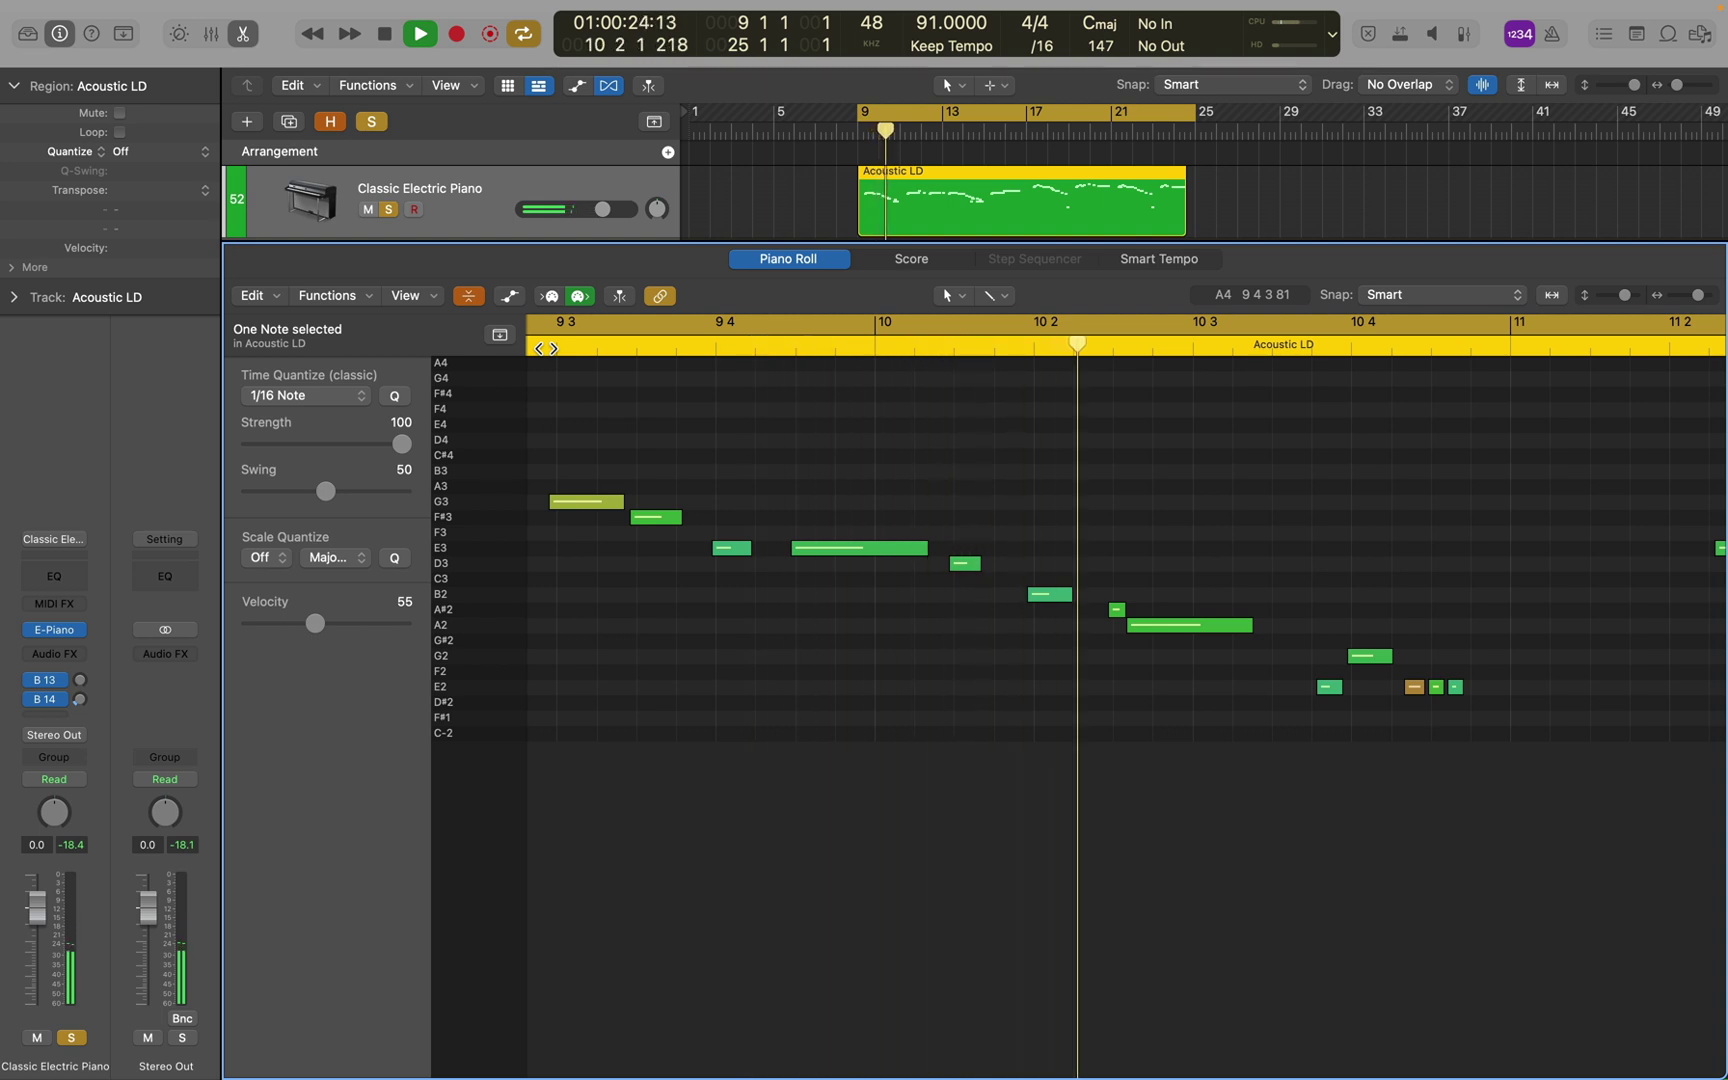
key("space")
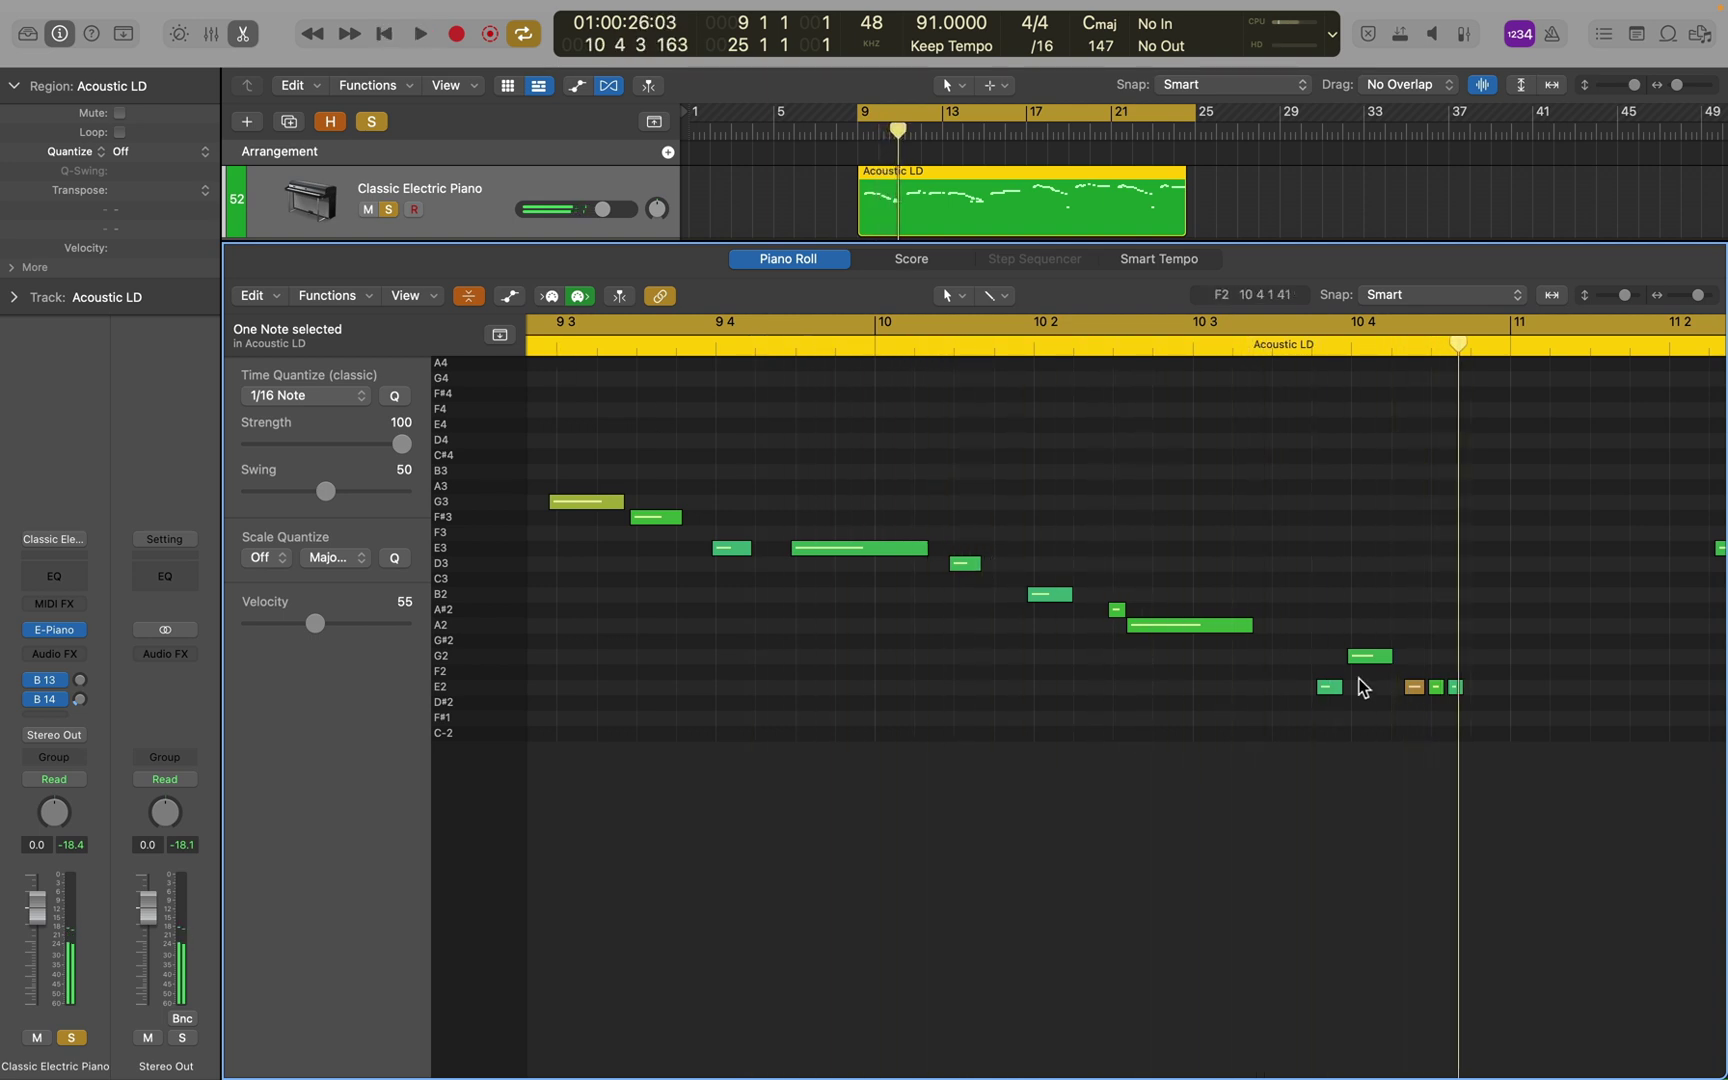
Shift the short E2 note near bar 10 beat 4 and replay the phrase
left_click(1439, 689)
mouse_move(1438, 690)
left_mouse_down()
mouse_move(1455, 686)
mouse_move(1430, 690)
left_mouse_up()
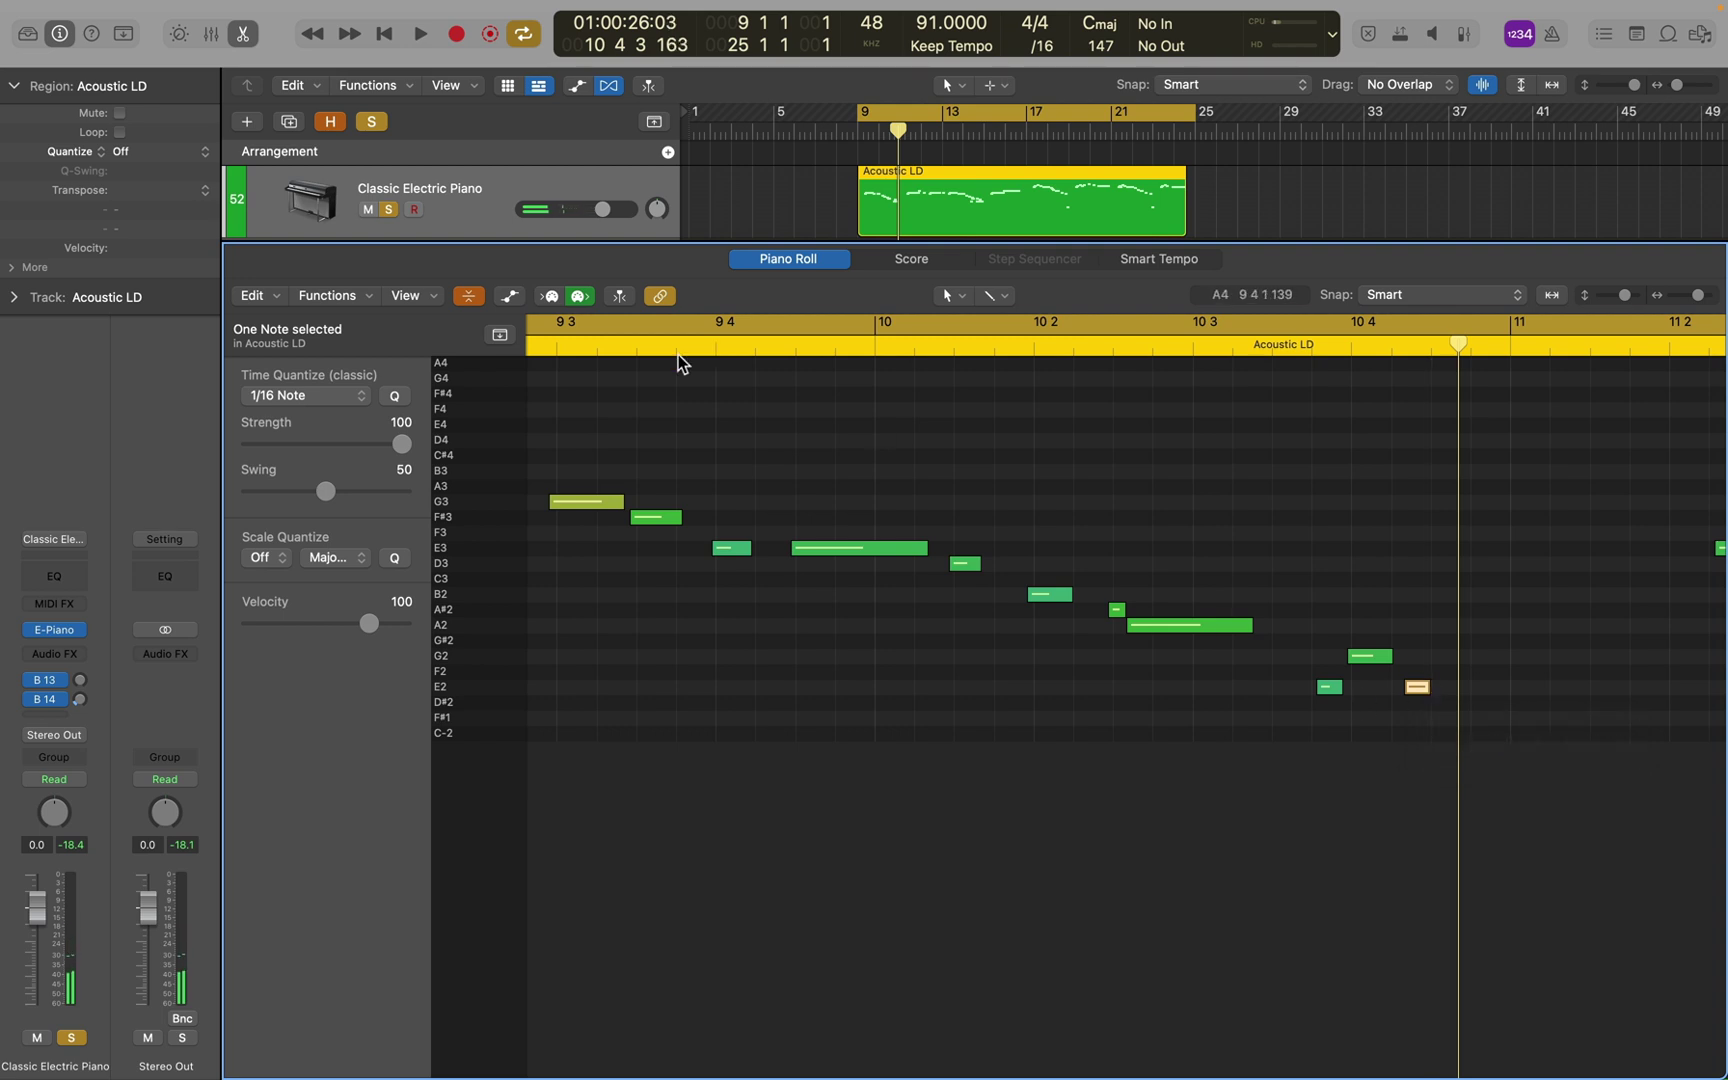
double_click(538, 348)
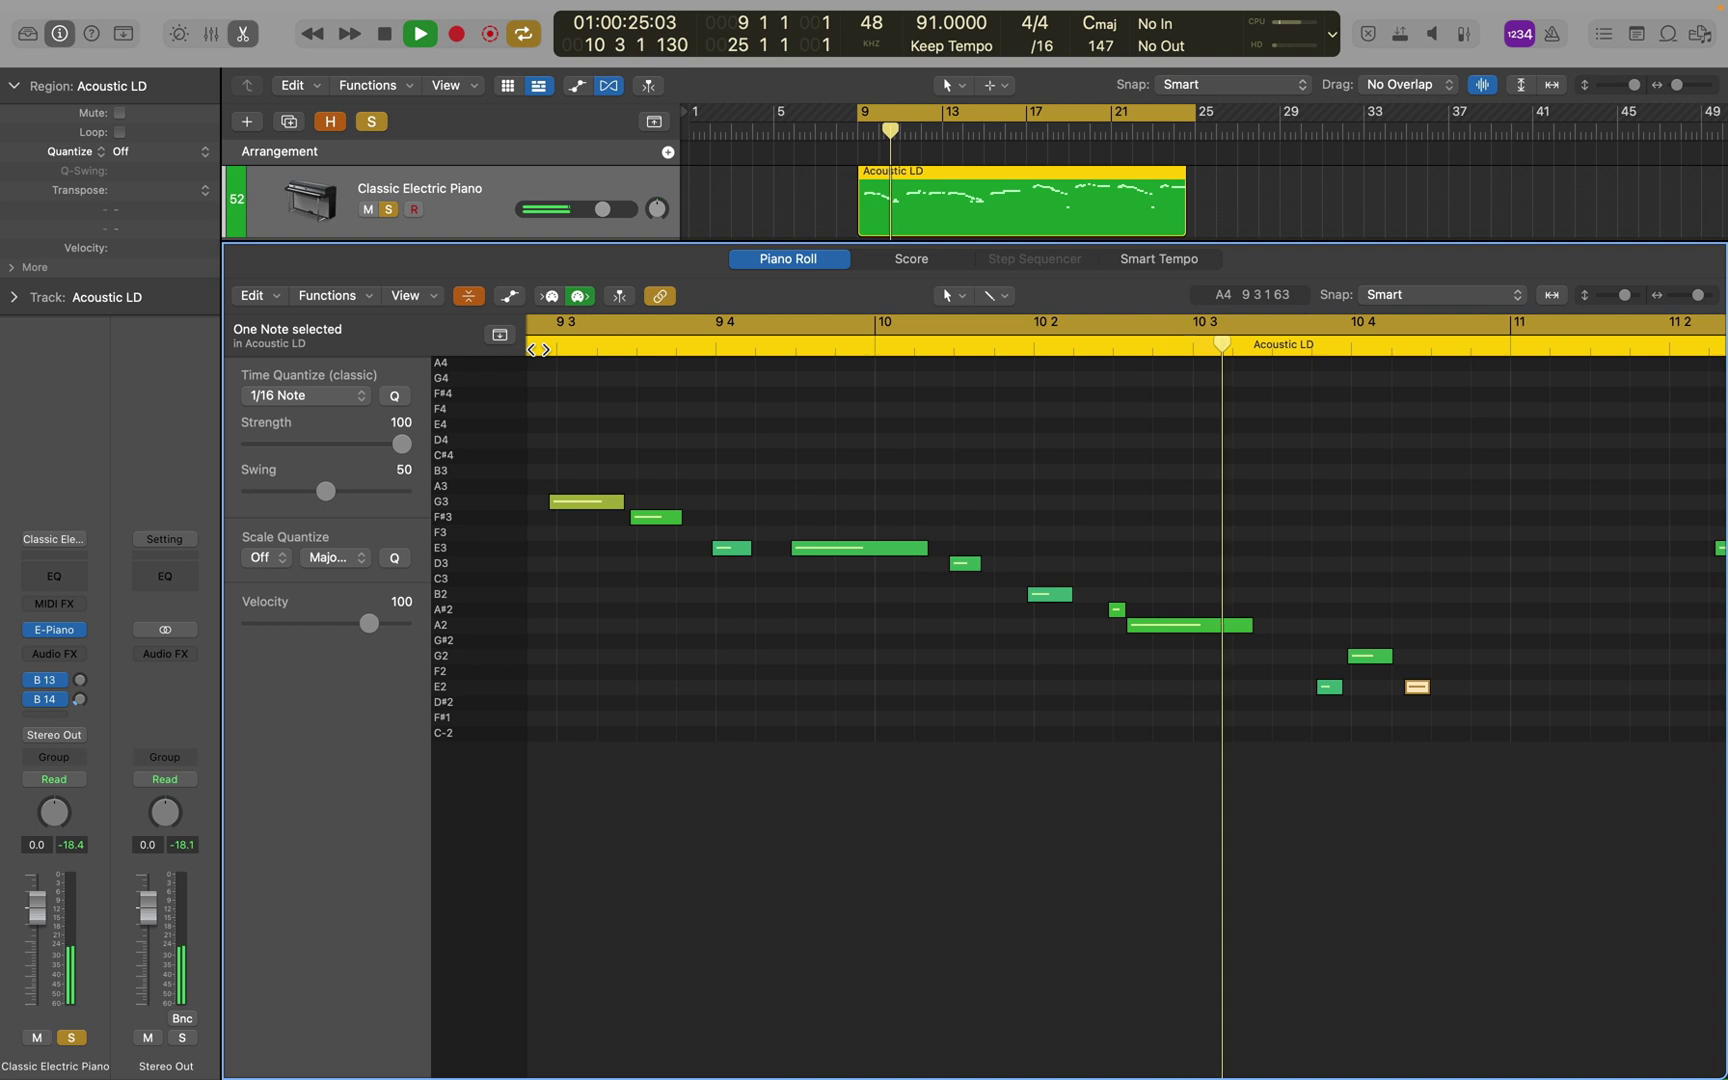
key("space")
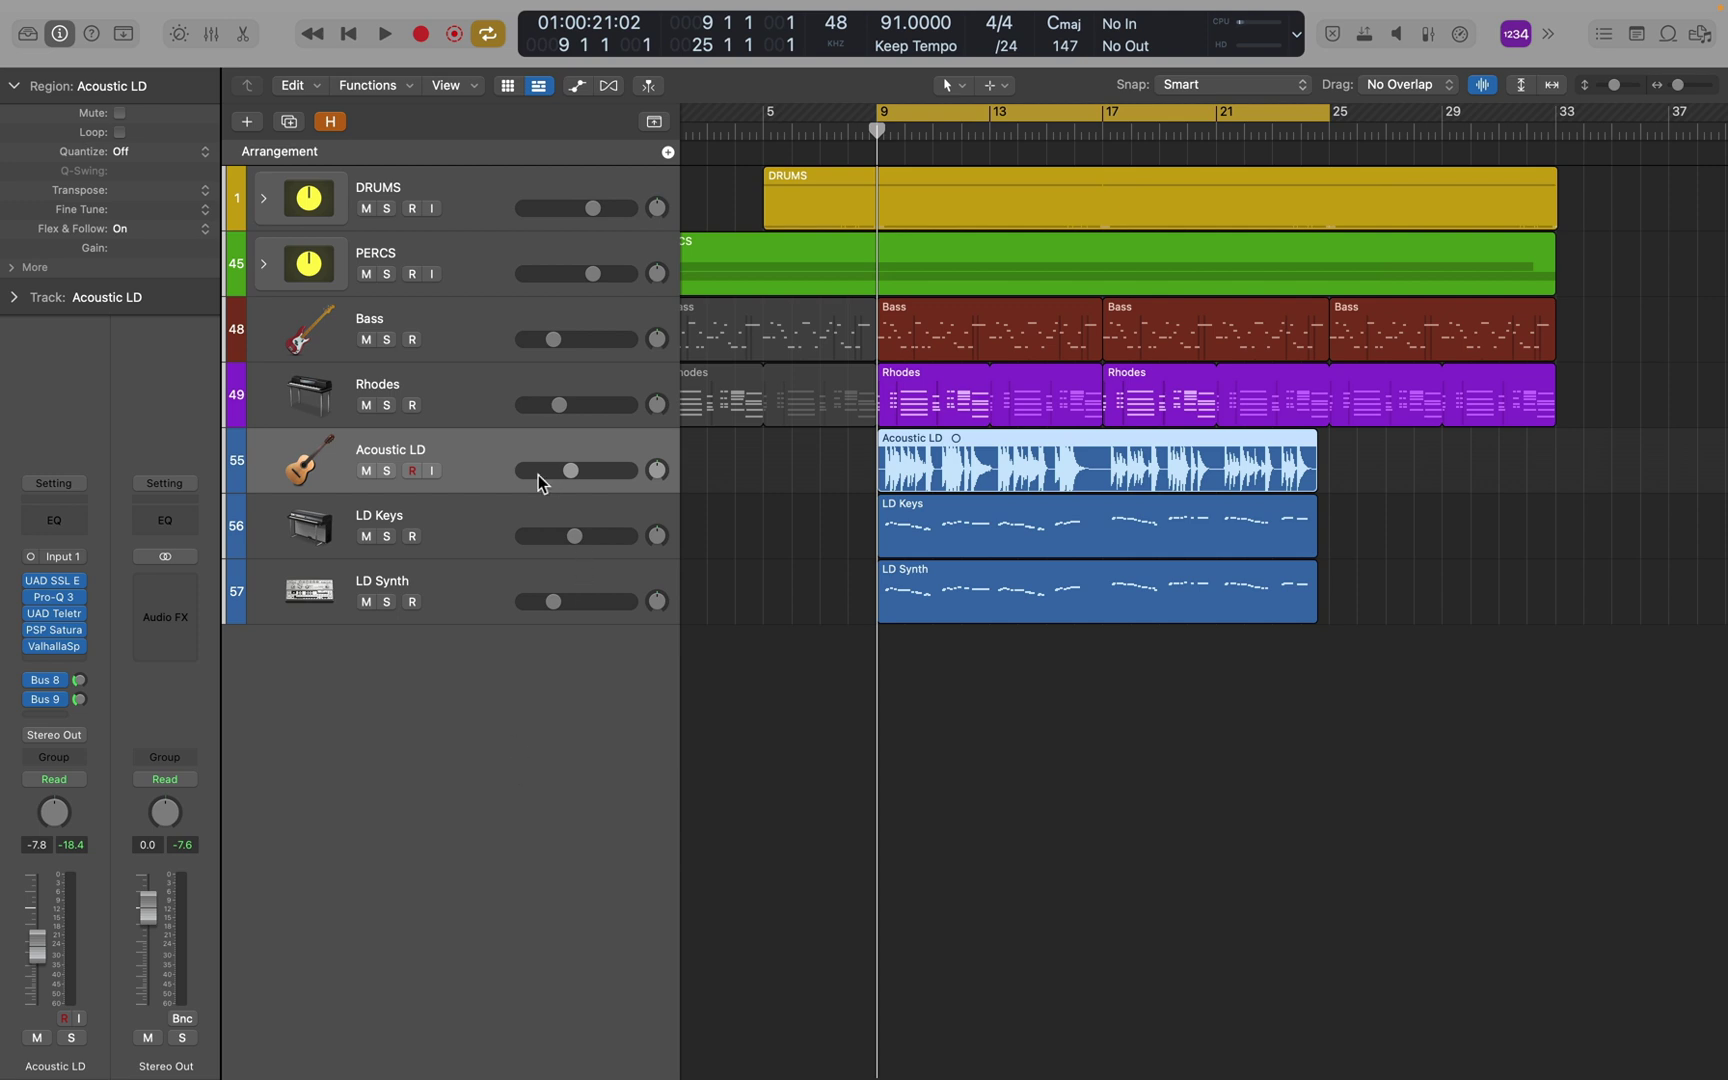
Select and solo LD Keys, then play it alone from bar 9 to about bar 14
left_click(464, 520)
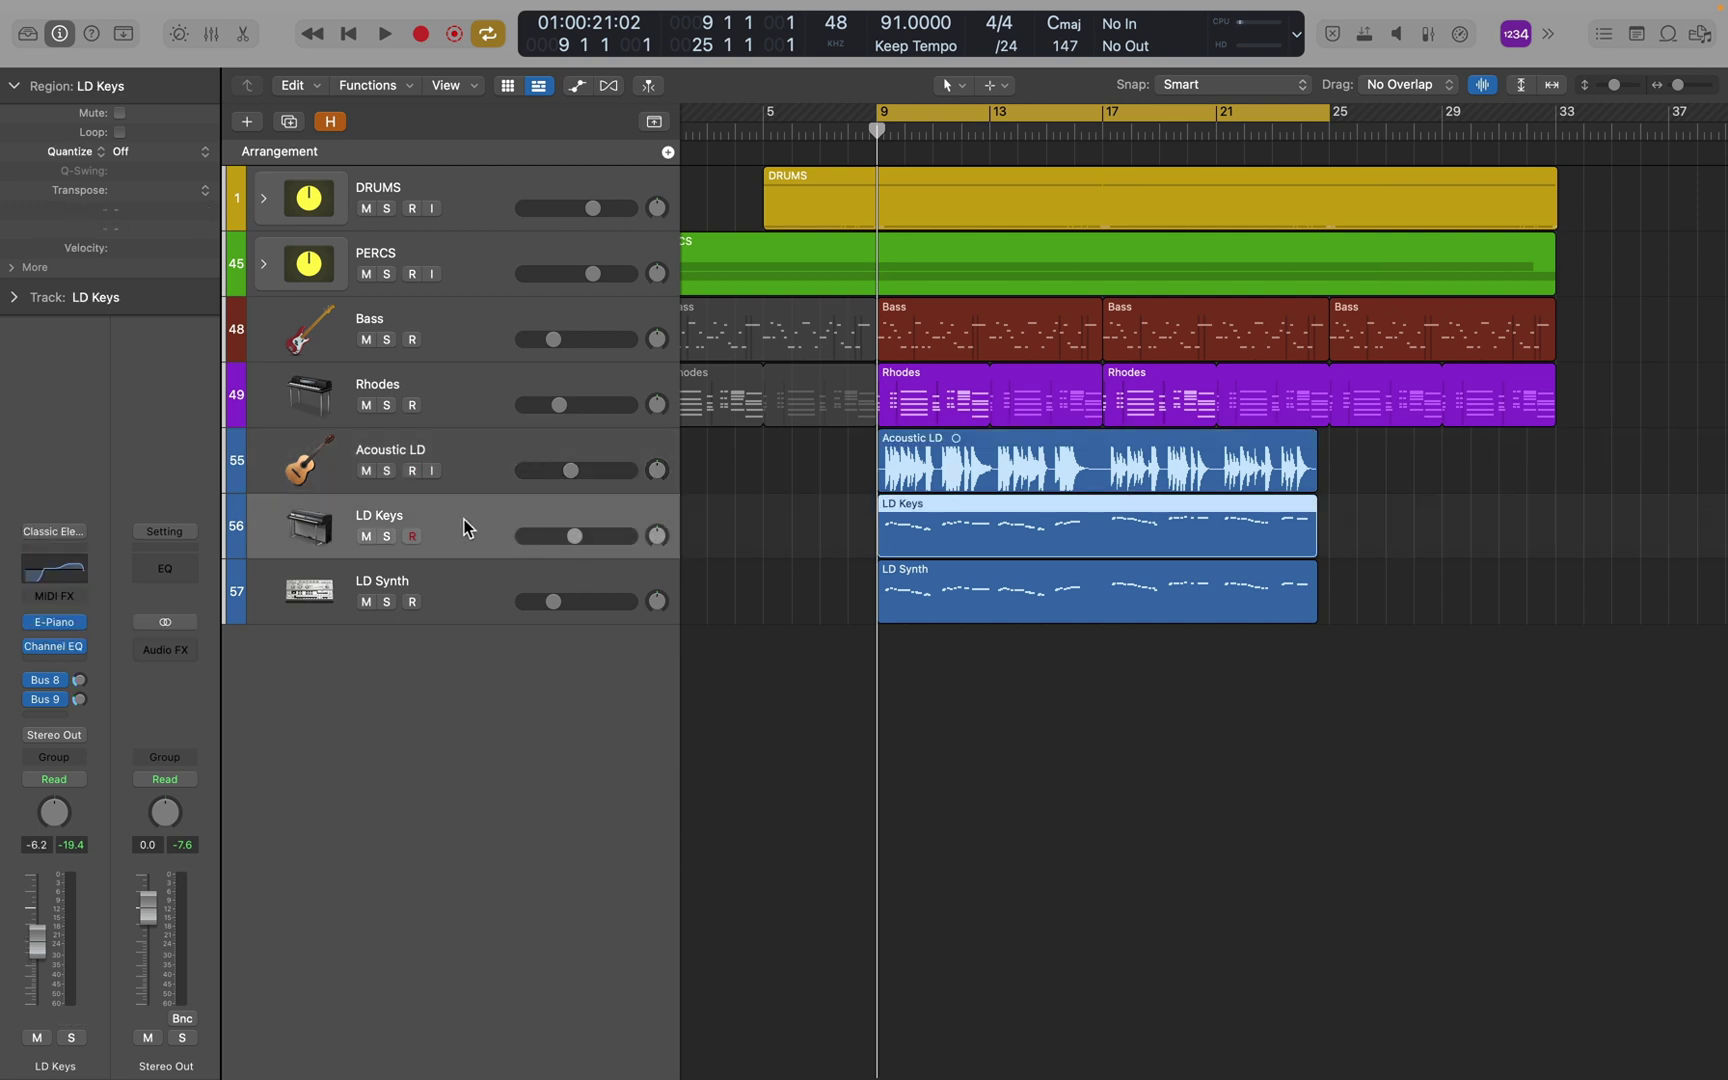
left_click(386, 537)
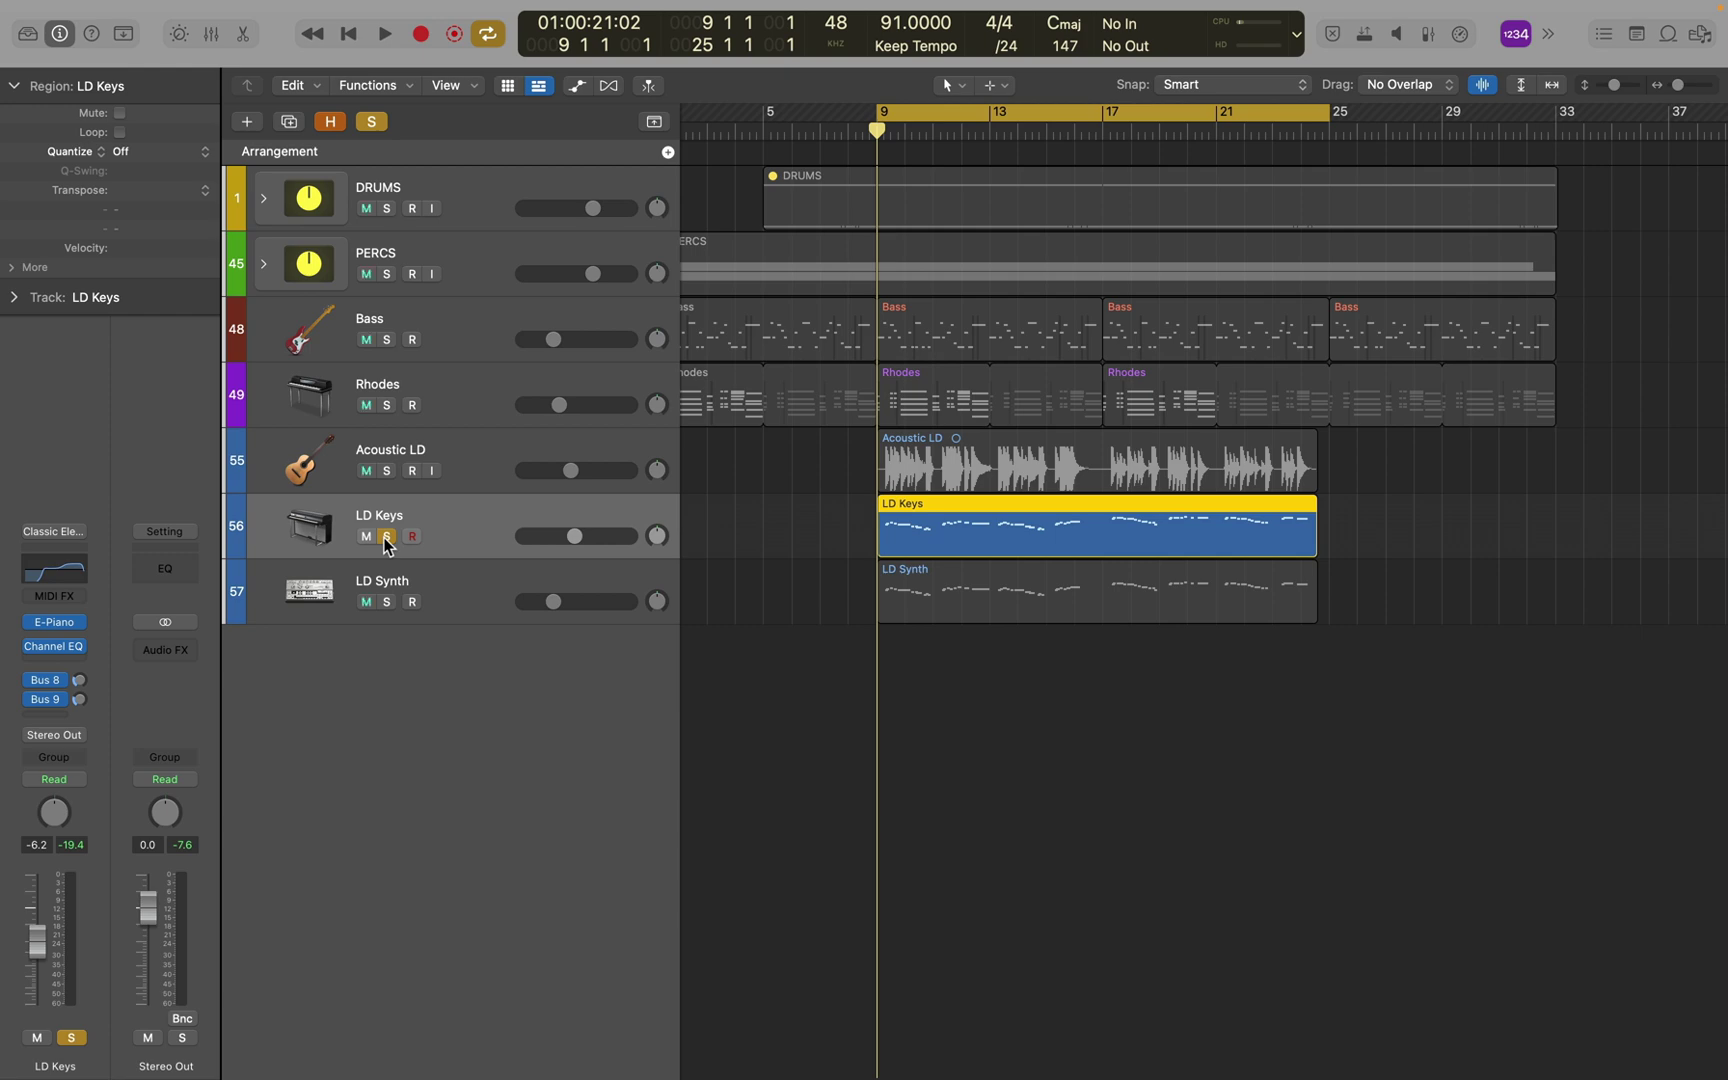
key("space")
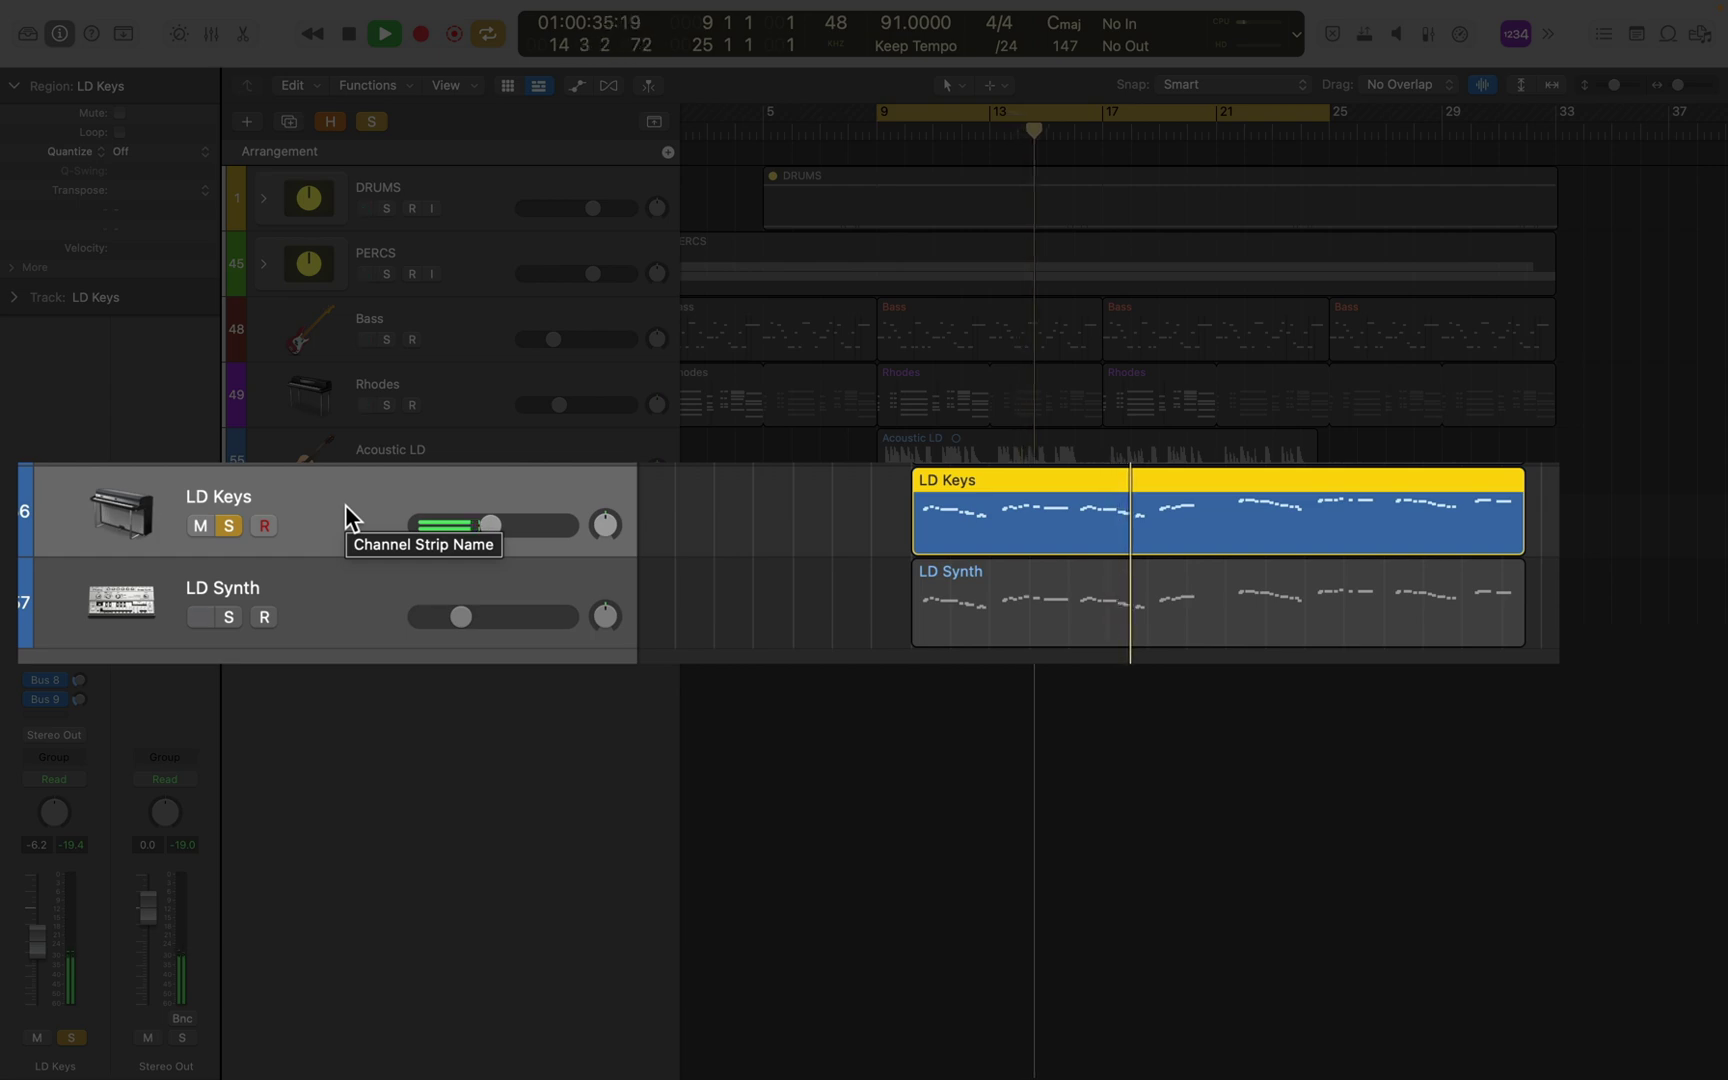
key("space")
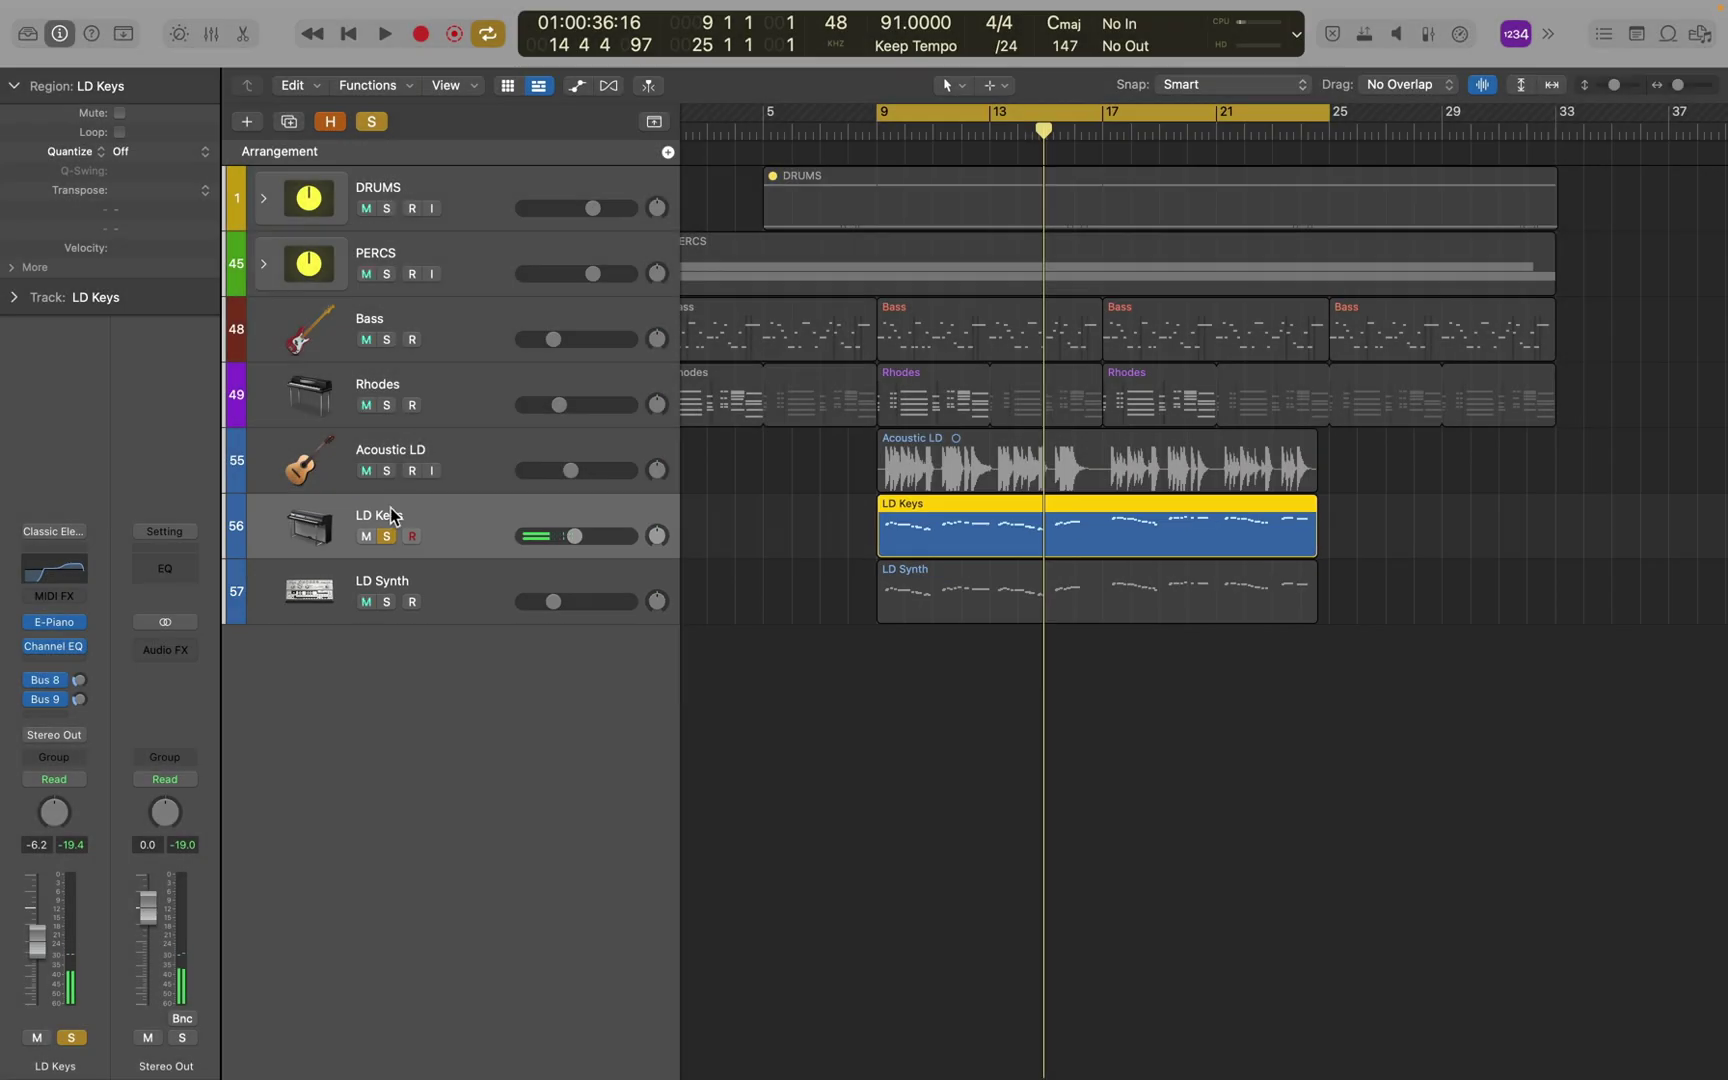
Add Acoustic LD to the solo with LD Keys and play both together from bar 9
left_click(387, 471)
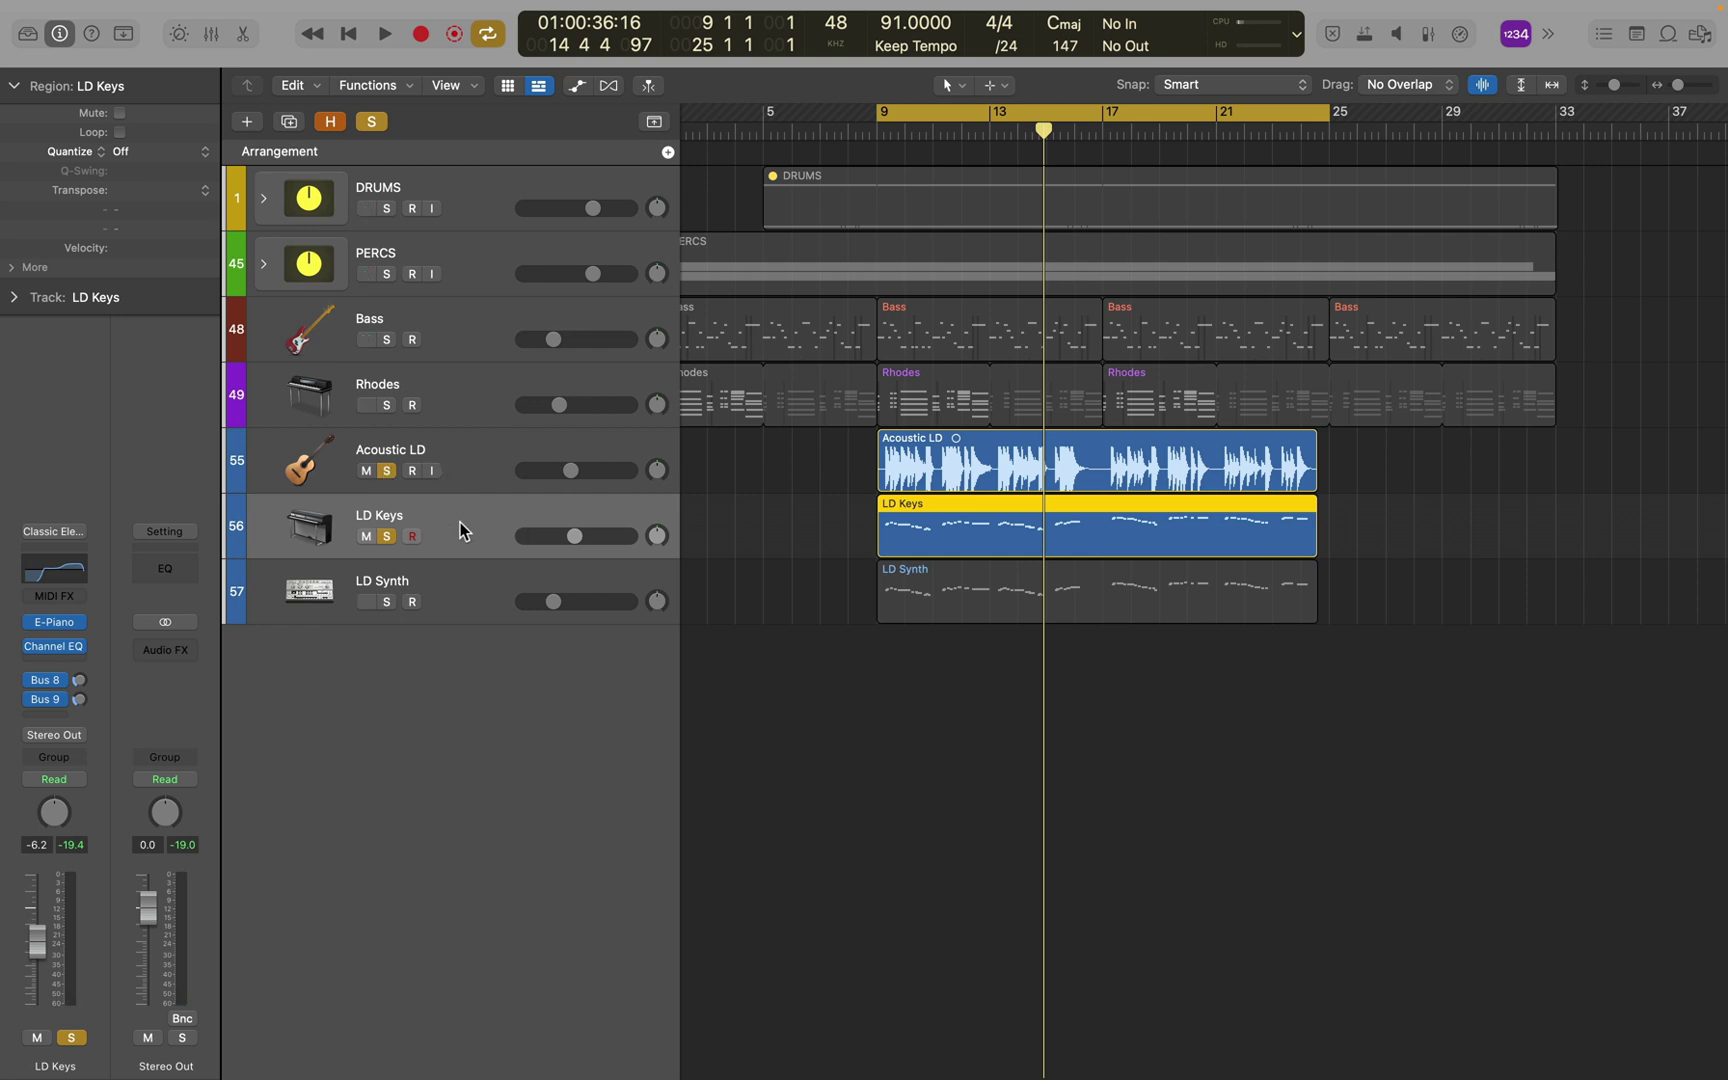
key("space")
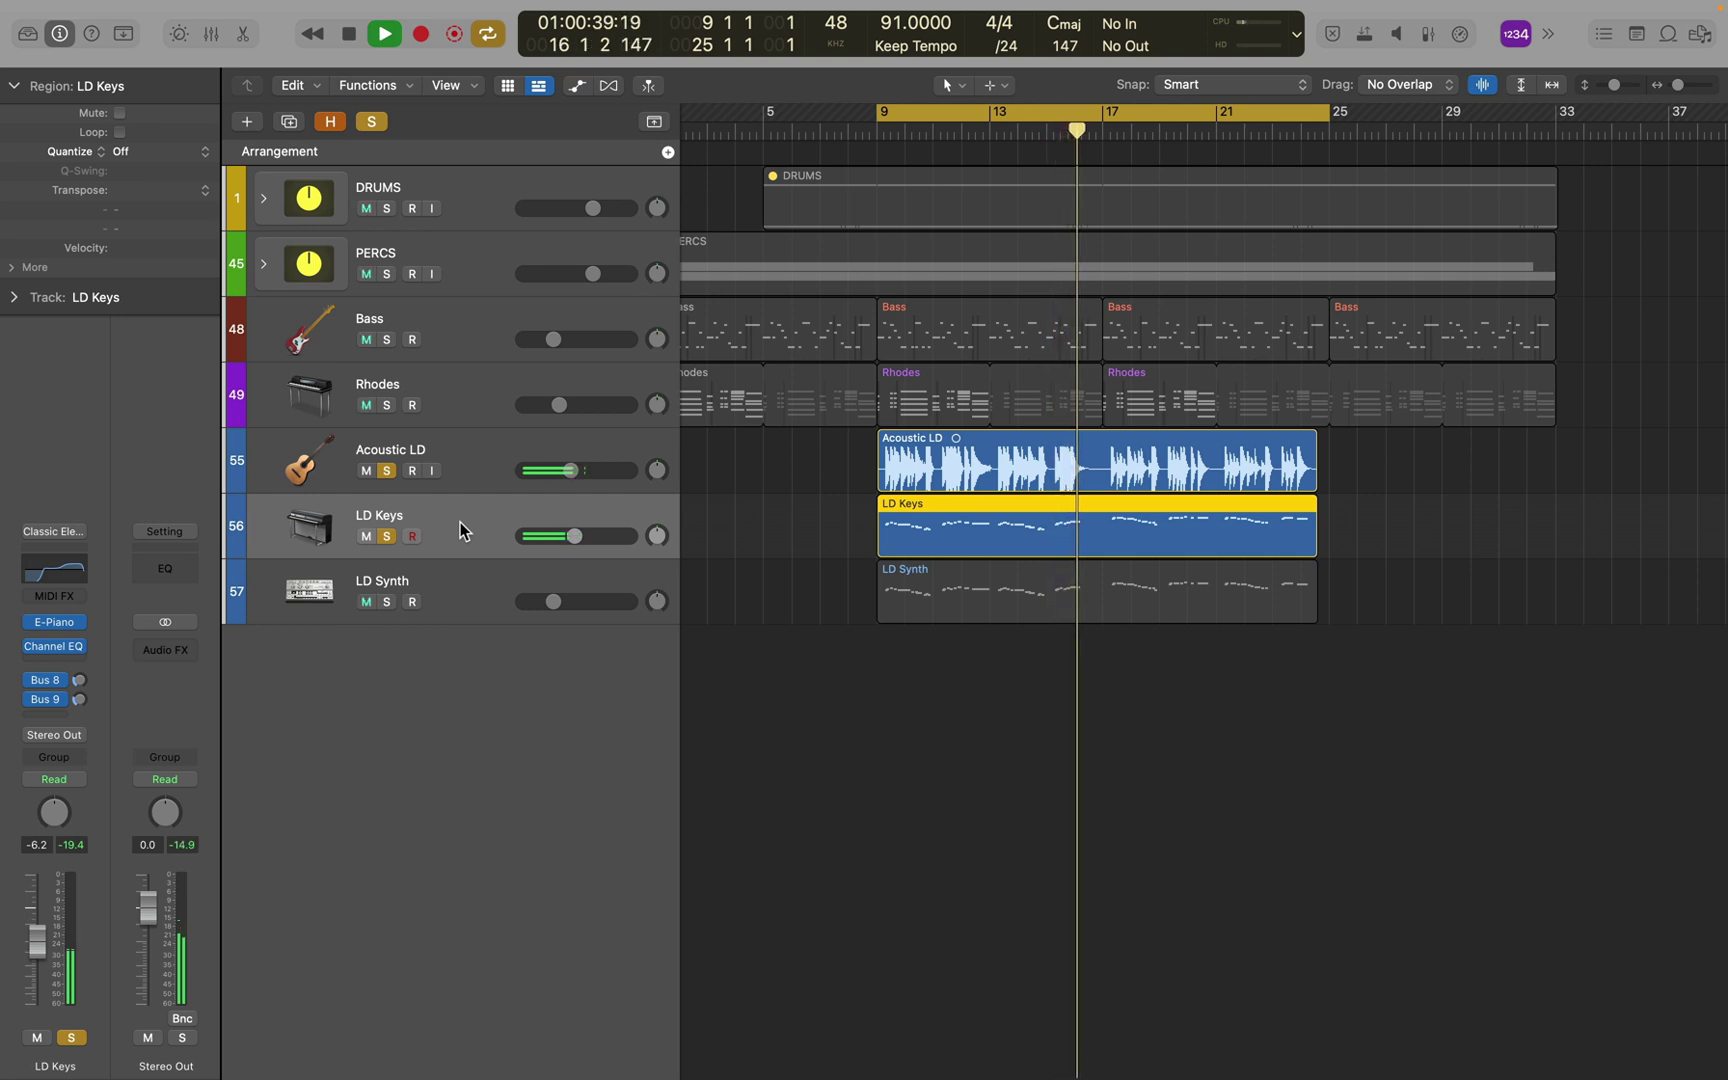
key("space")
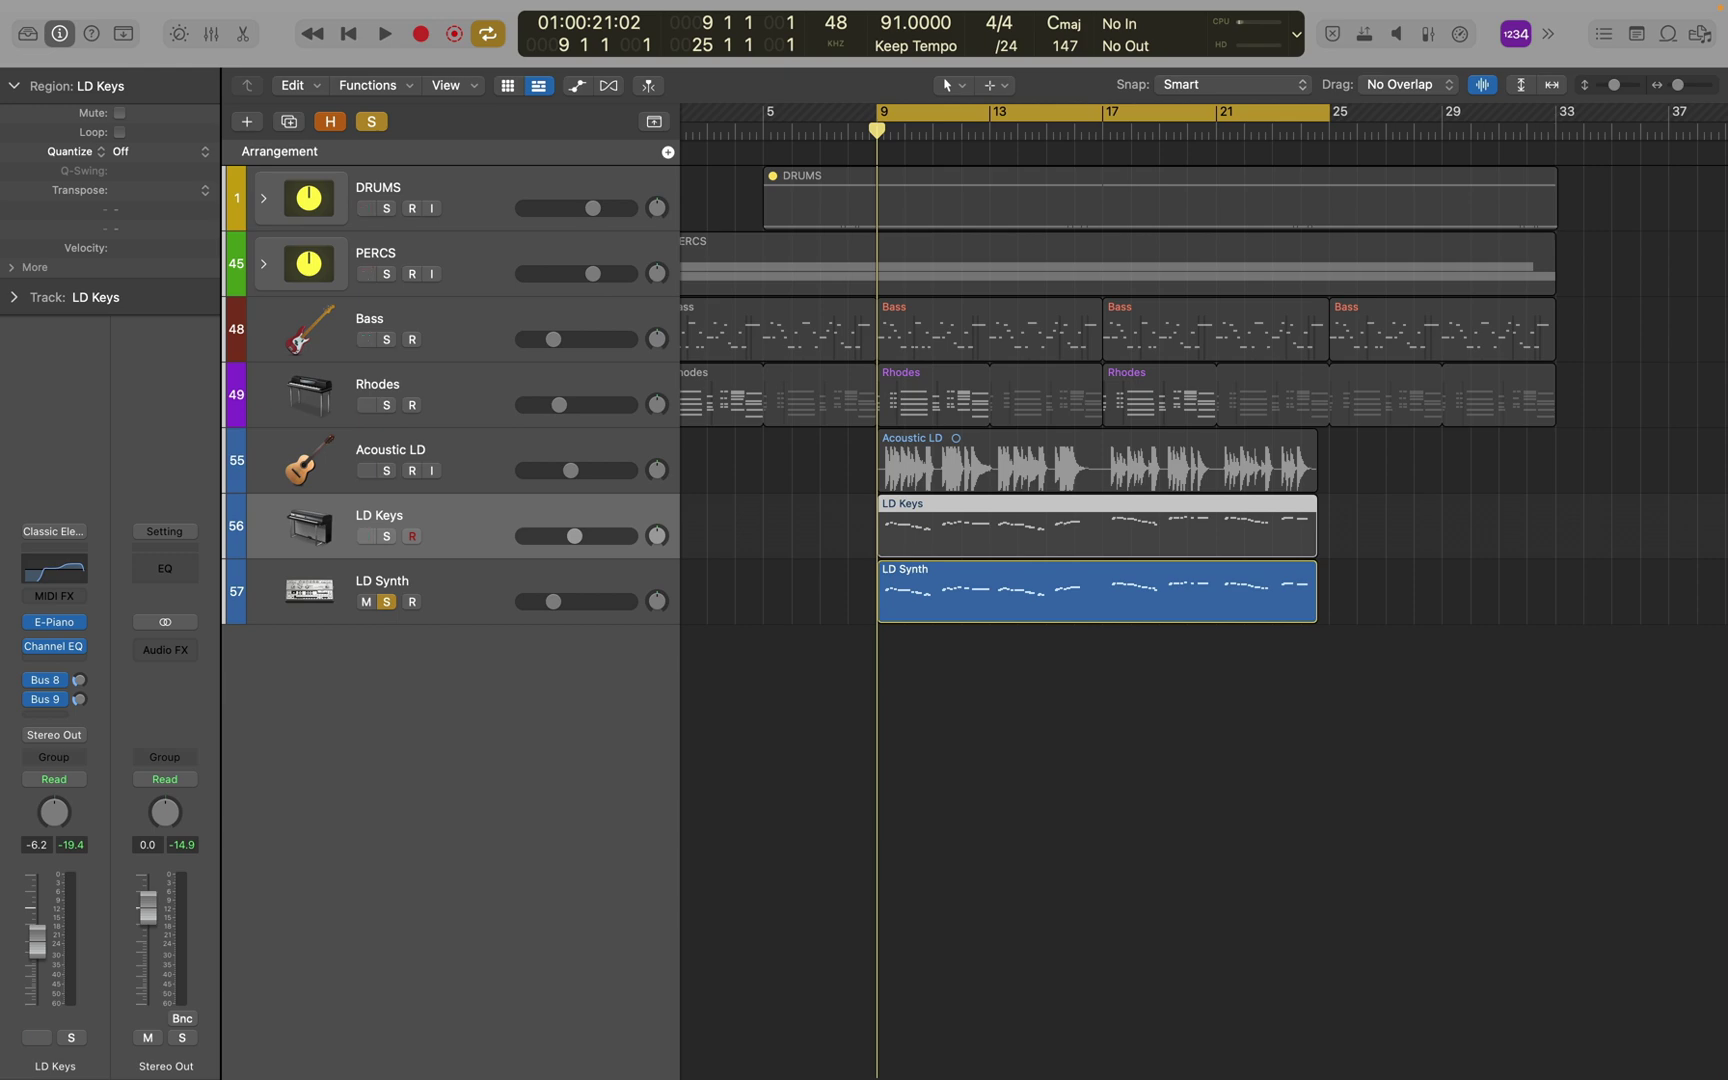
key("space")
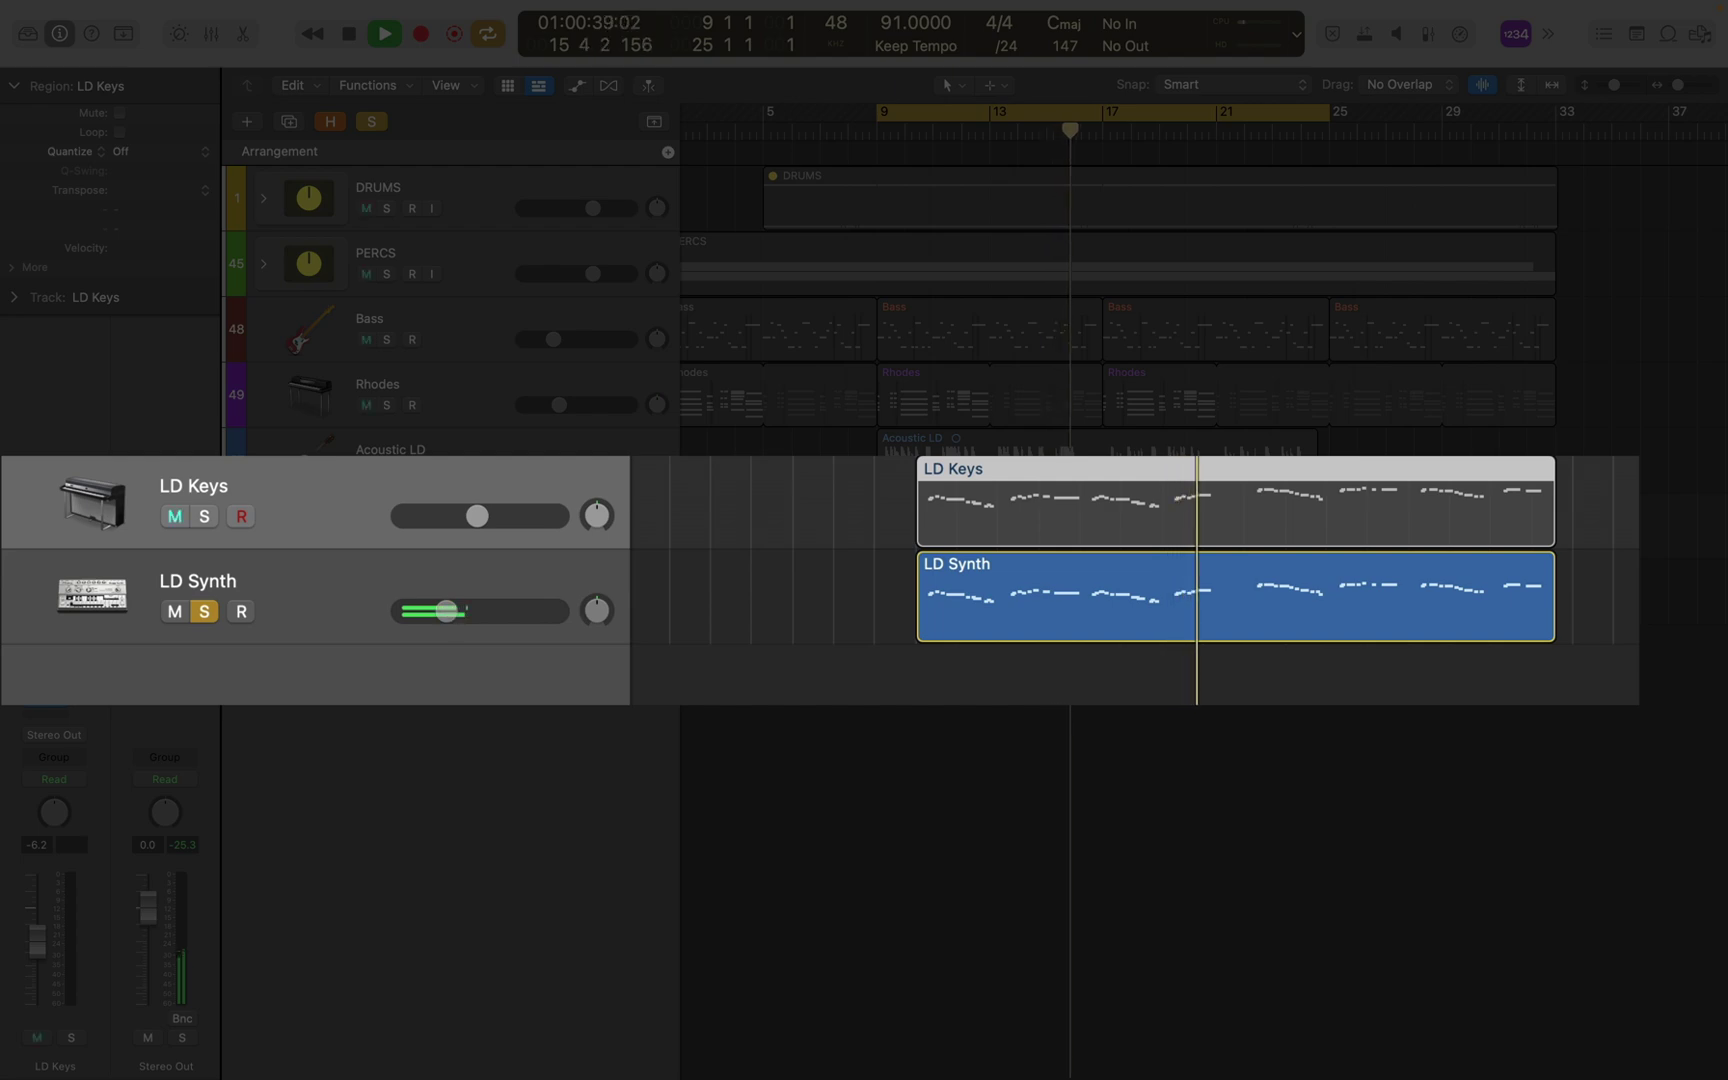
key("space")
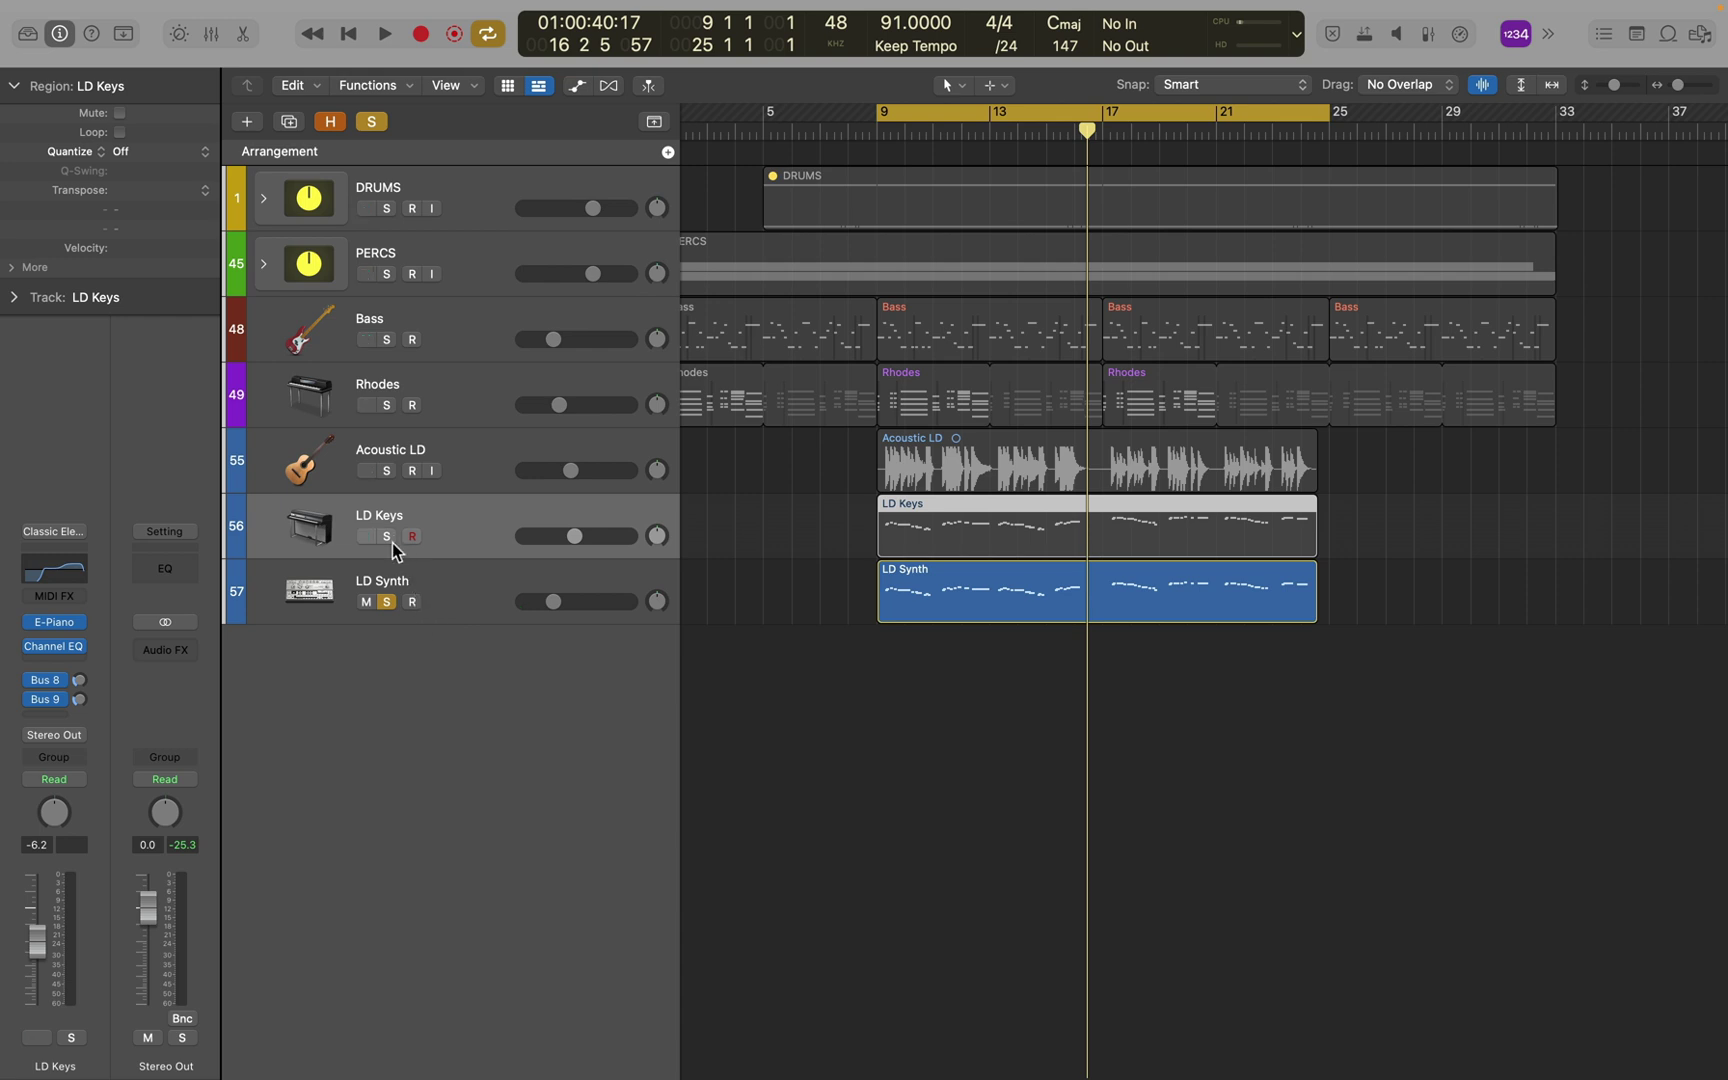
Solo LD Keys with LD Synth and play both MIDI layers from bar 9
left_click(389, 540)
key("space")
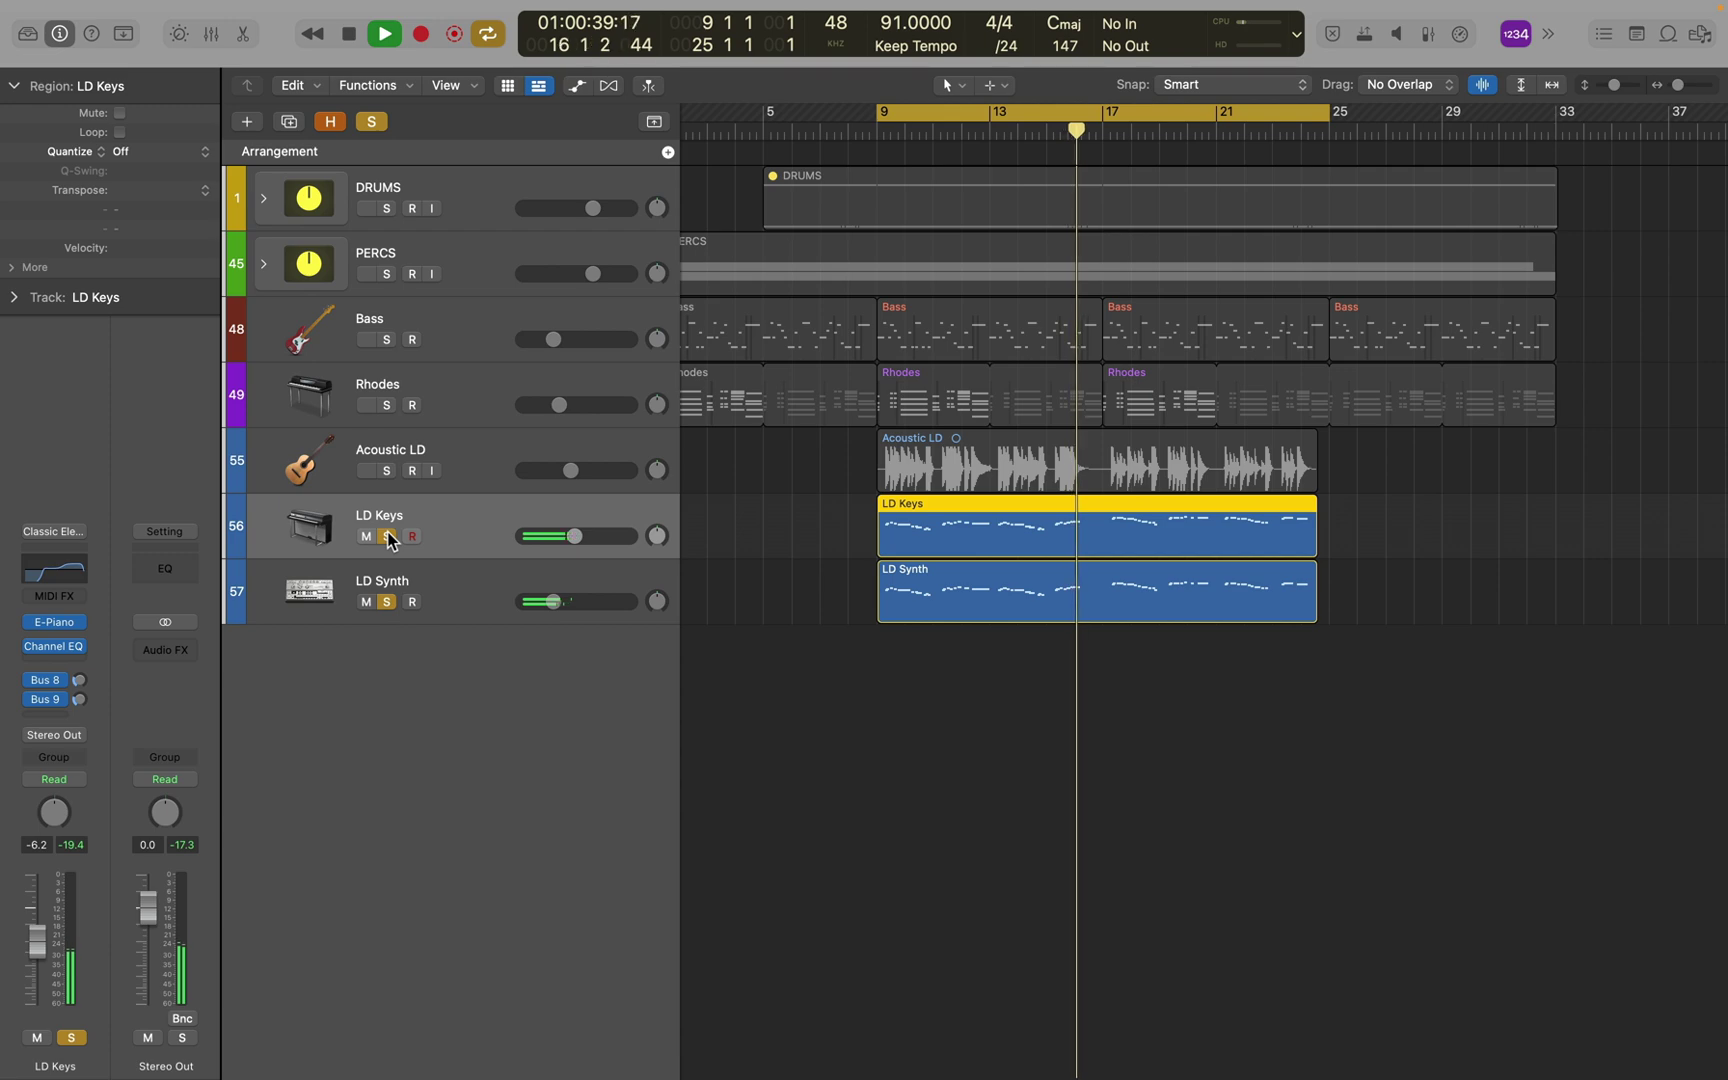
Add Acoustic LD to the soloed LD layers and play all three together from bar 9
key("space")
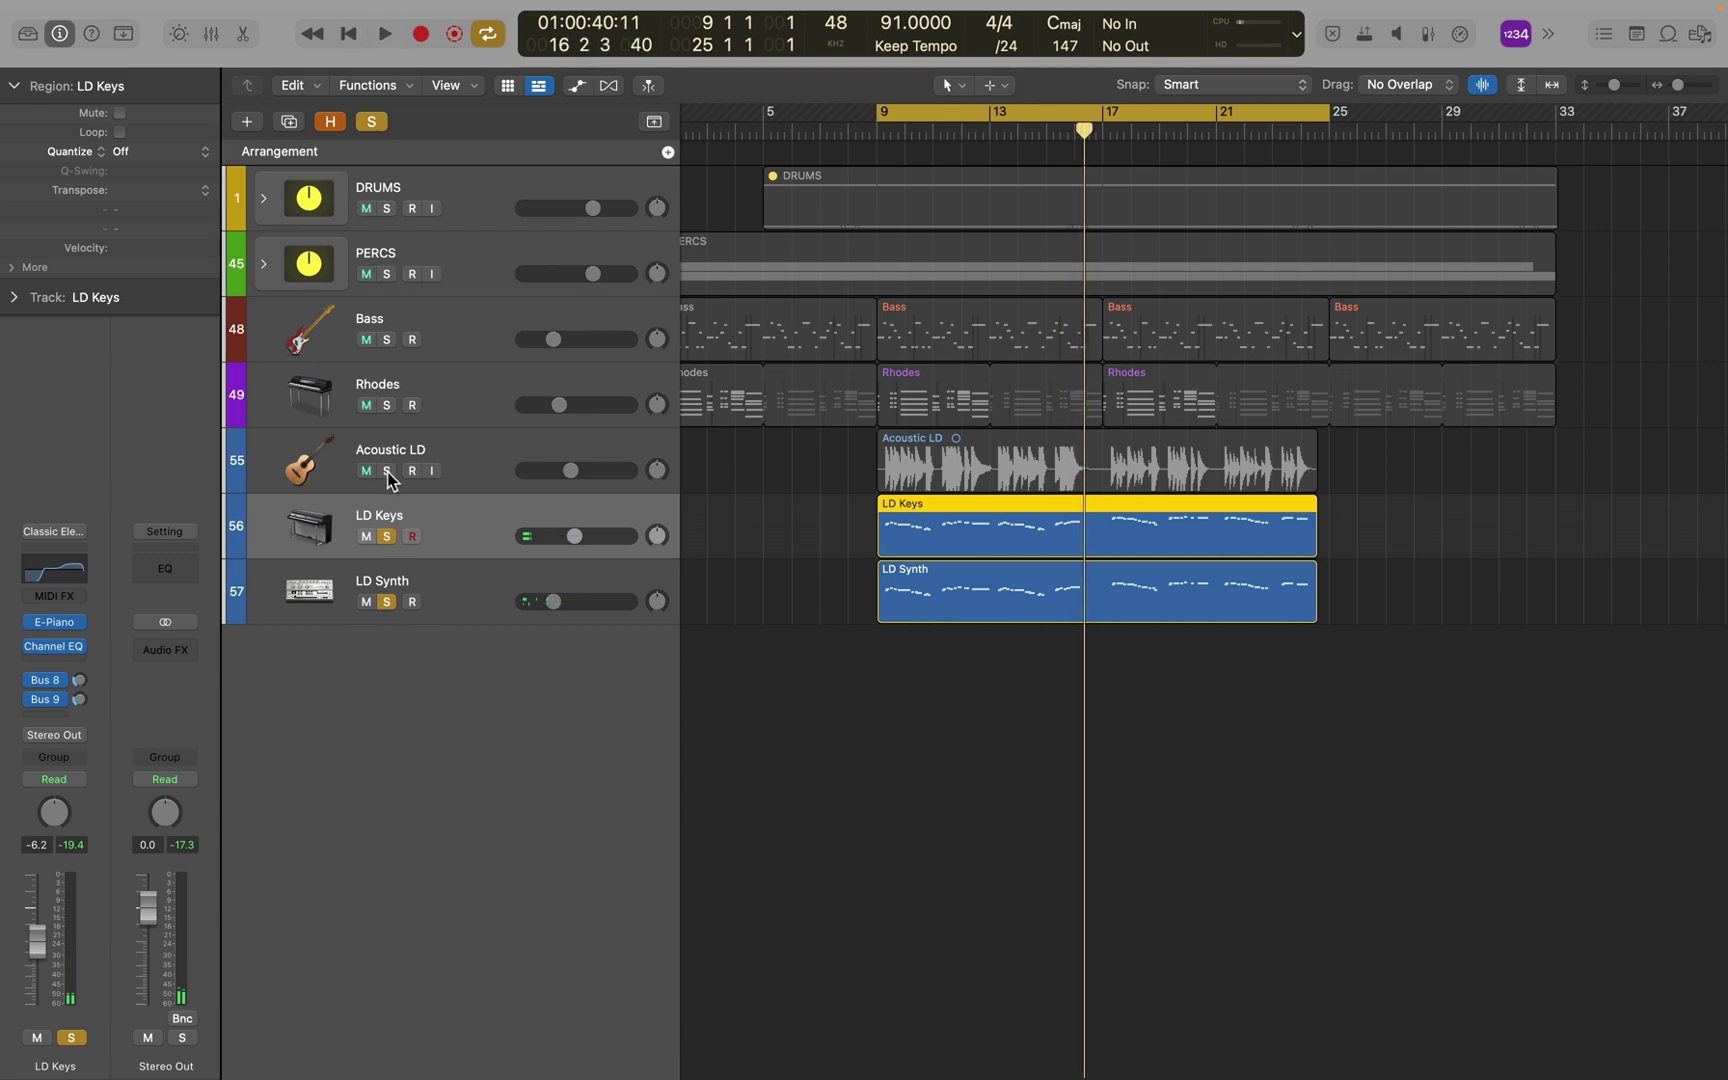
left_click(388, 470)
key("space")
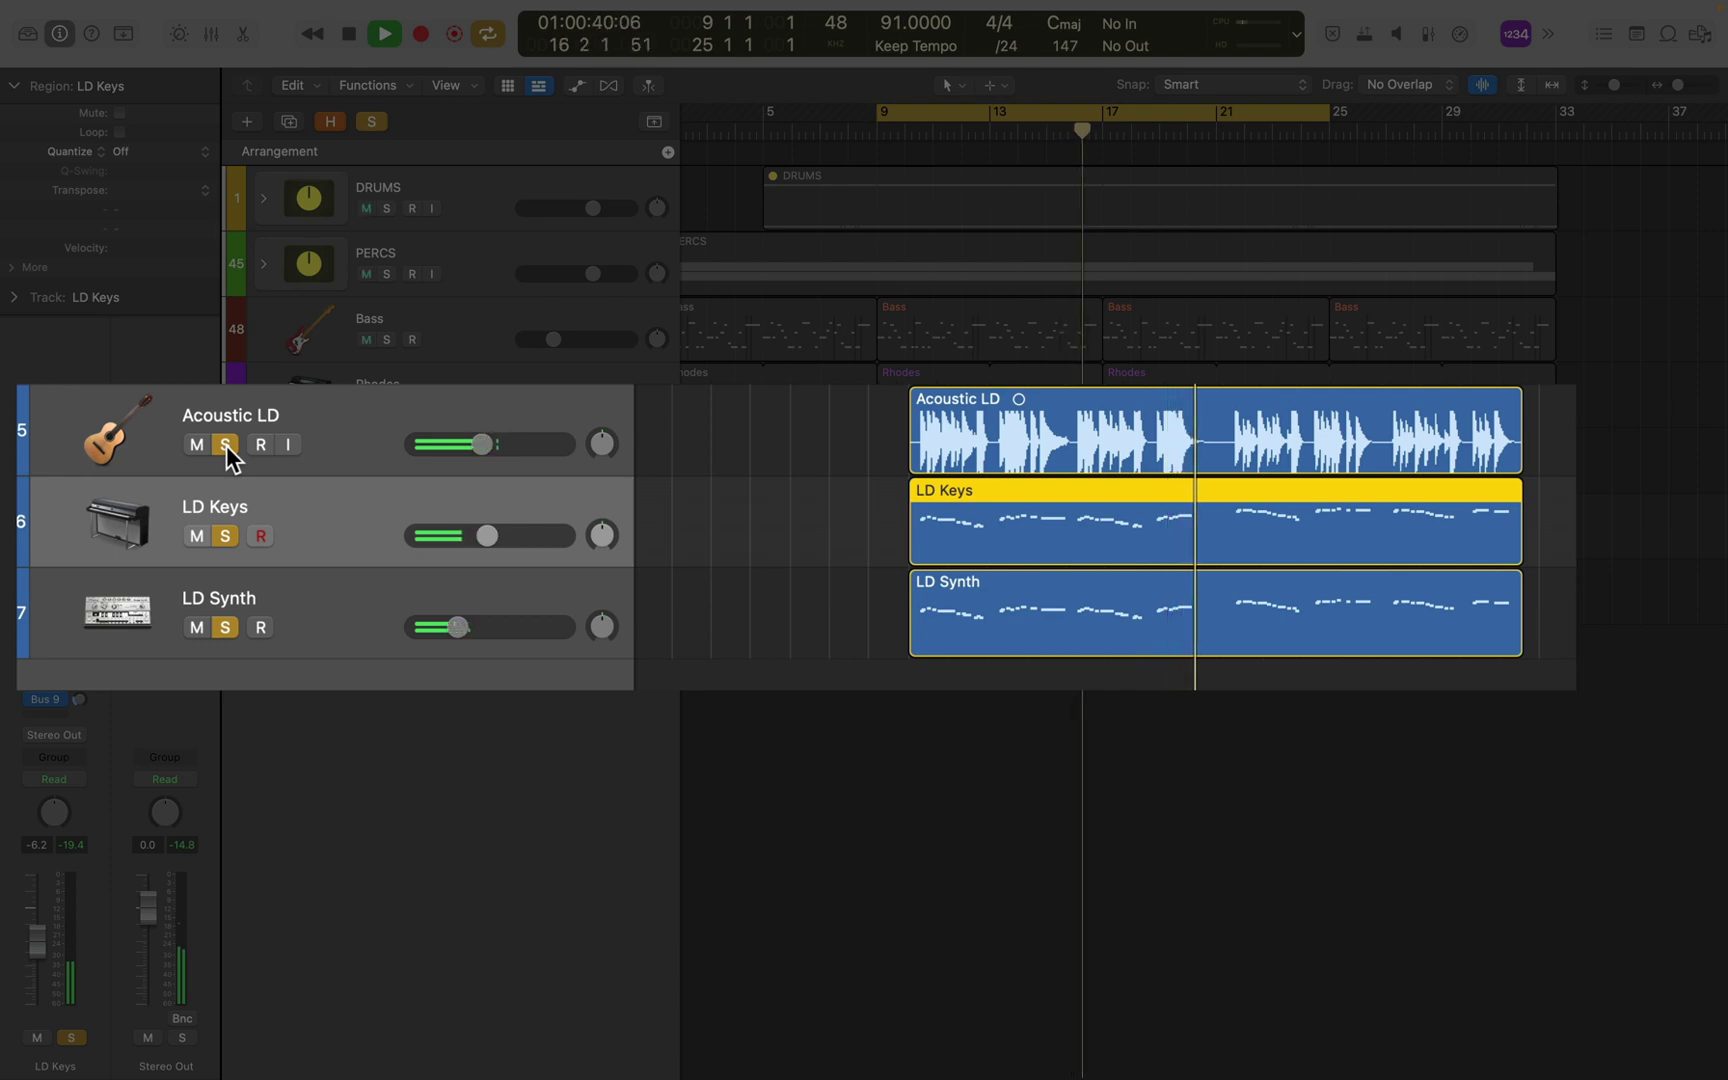
key("space")
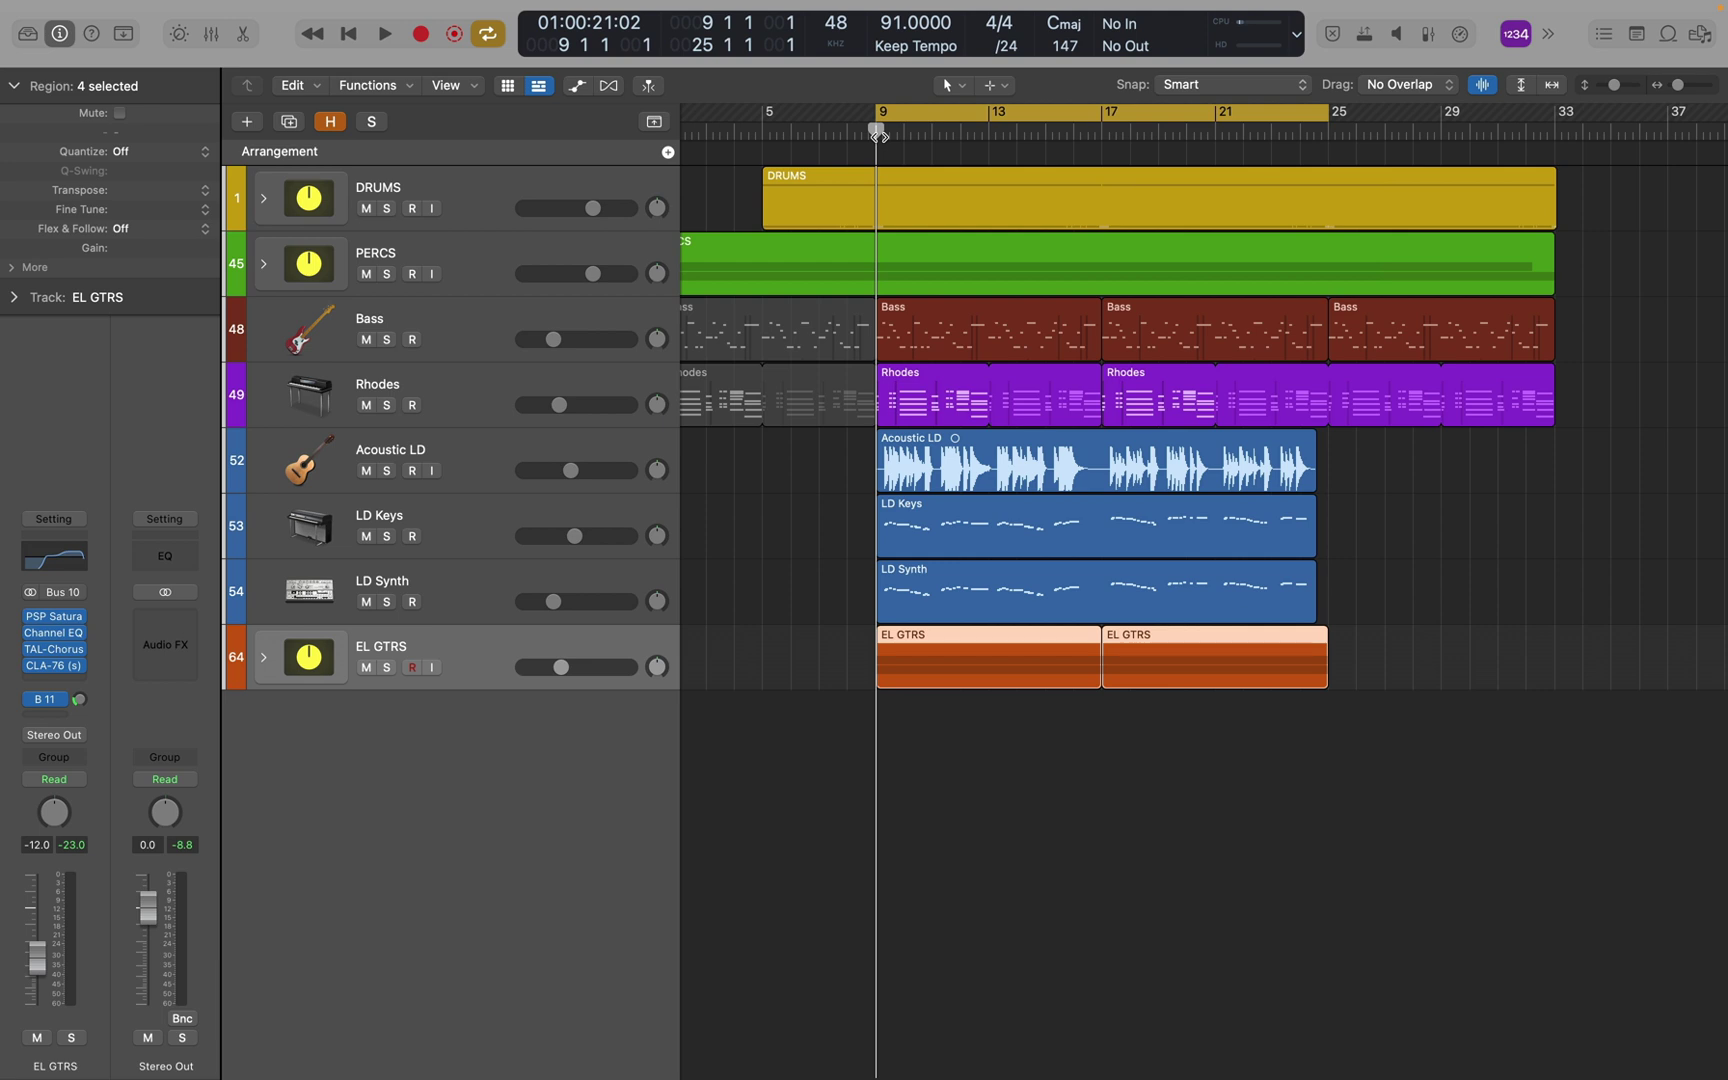
Start playback of the full unsoloed arrangement, including EL GTRS, from bar 9
key("space")
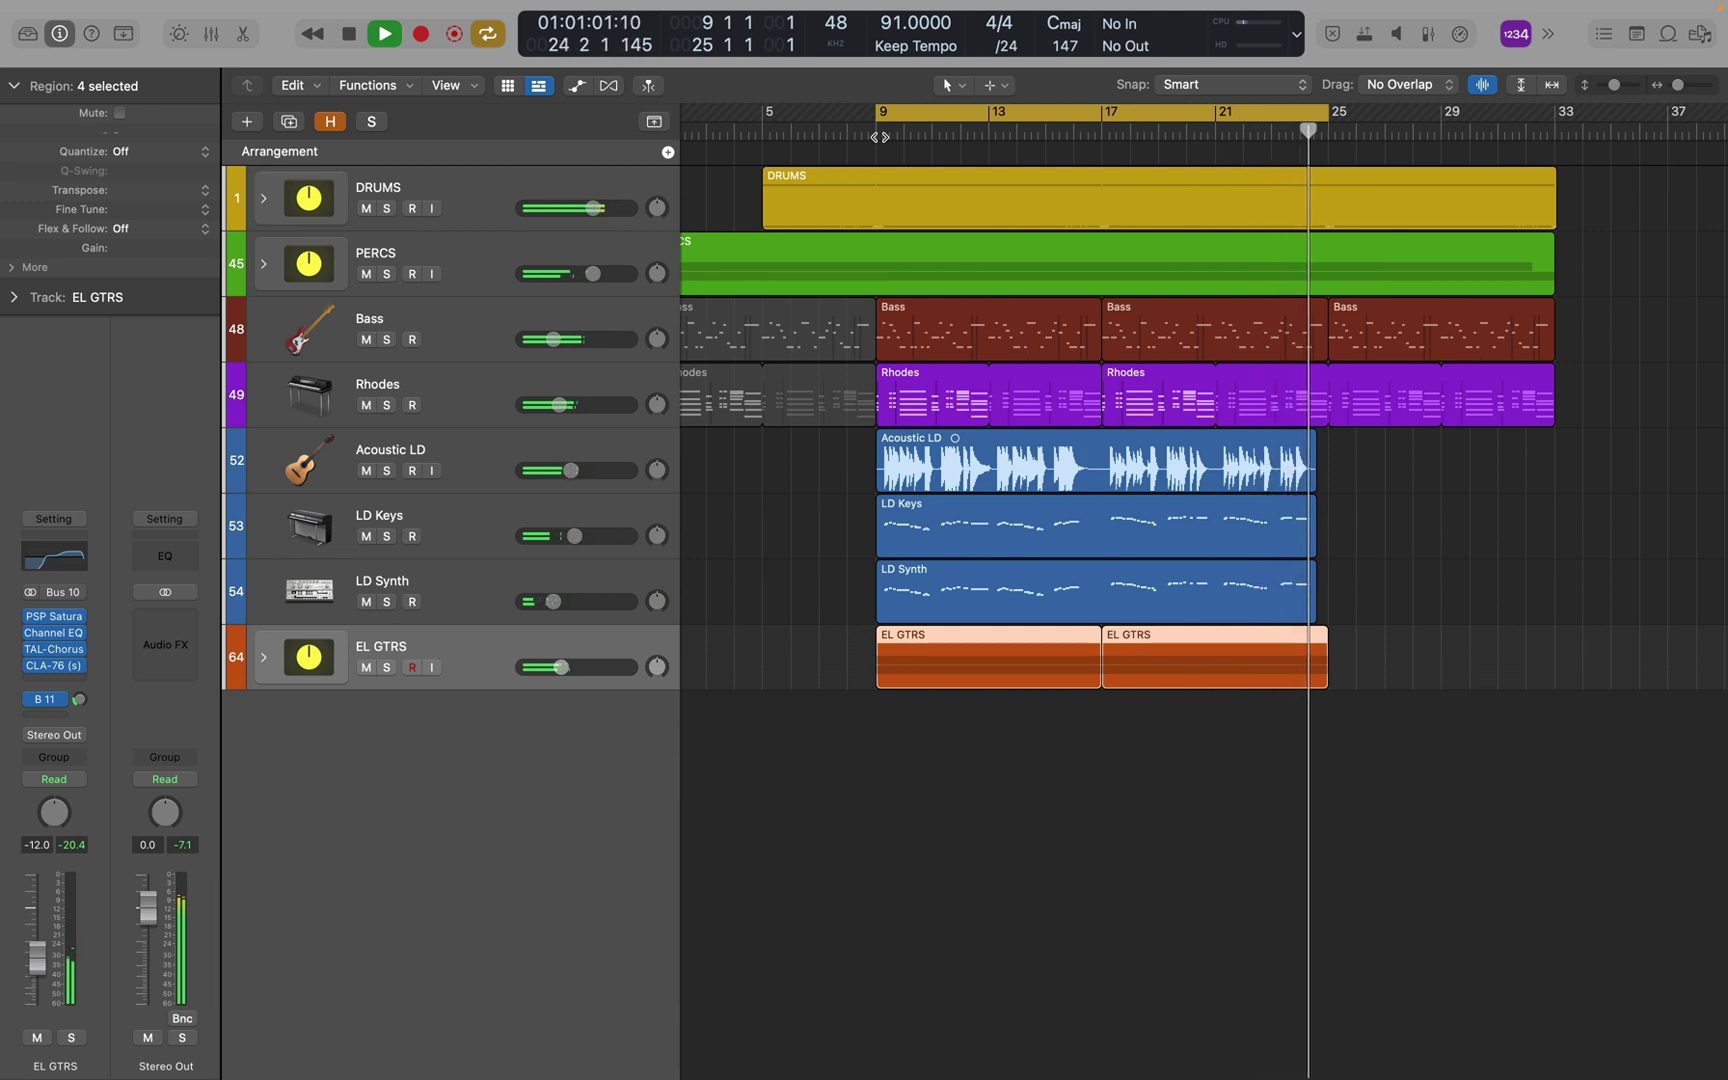
Stop the arrangement playback at the cycle end around bar 25
key("space")
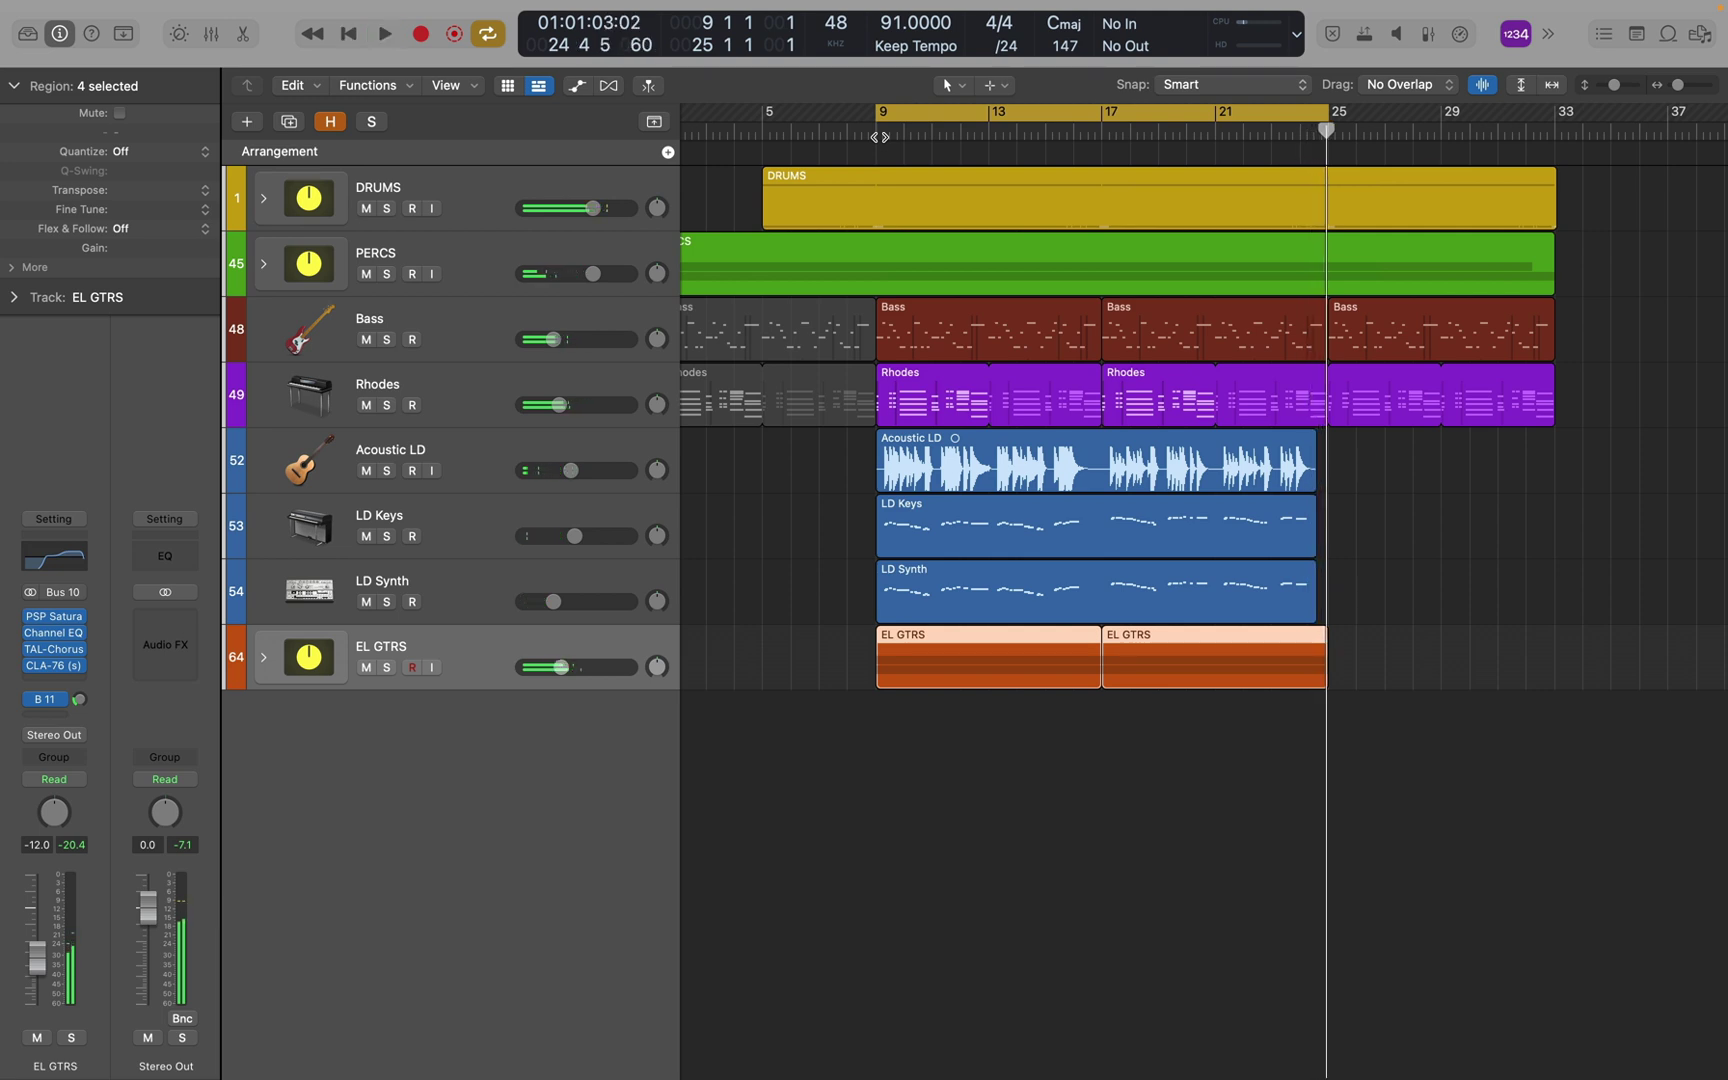